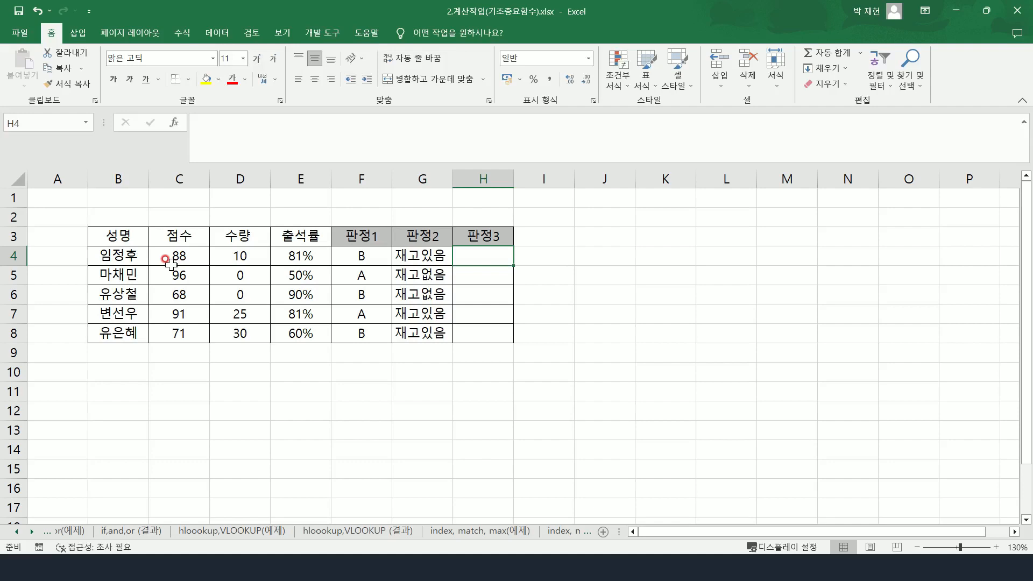
Enter the note "점수가 70점이상이고, 출석률이 80%이상 '합격', 그렇지않으면 '불합격'" in cell H2 above the 판정3 header
click(473, 216)
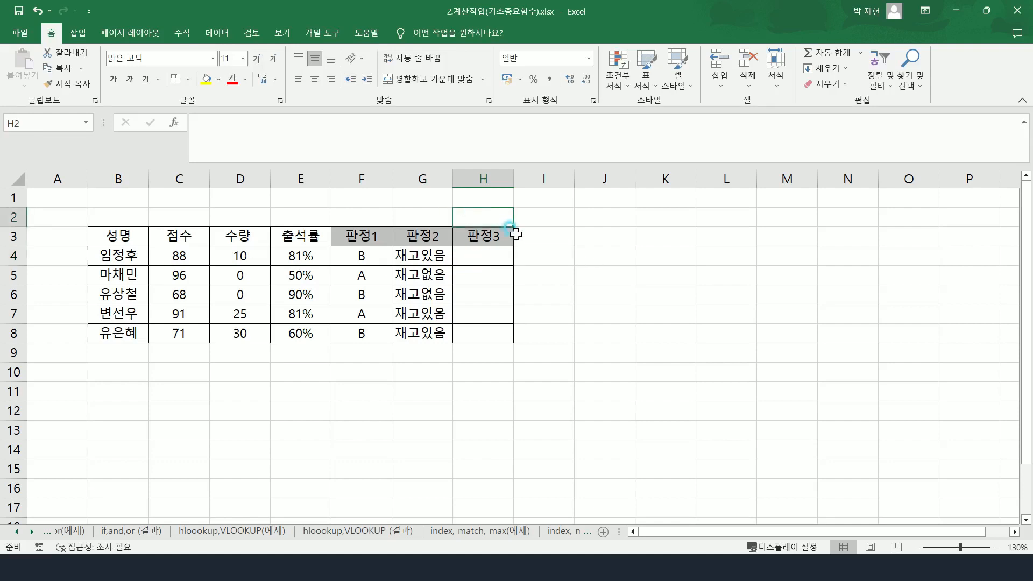
text(점숙)
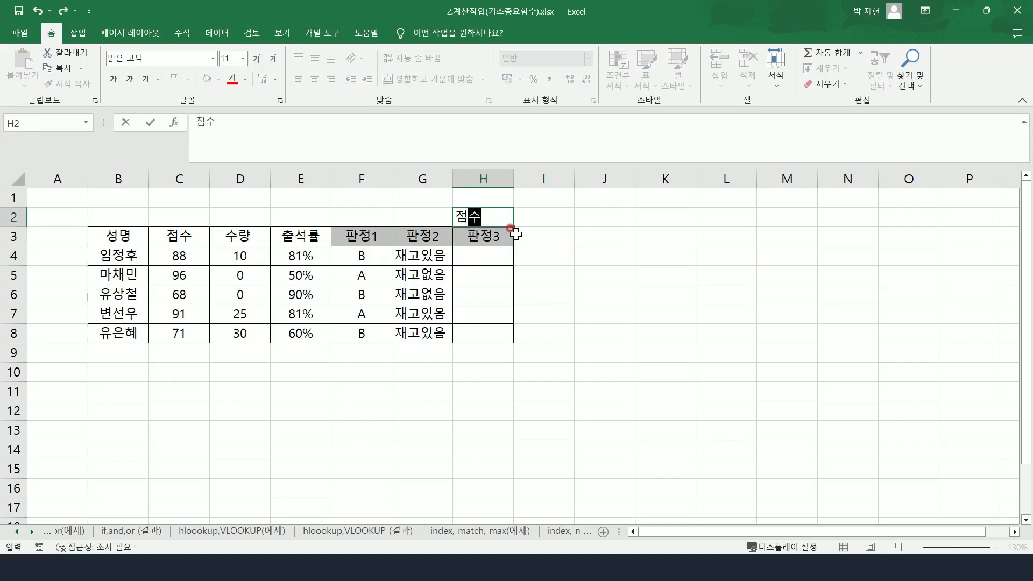
text(가 70점이)
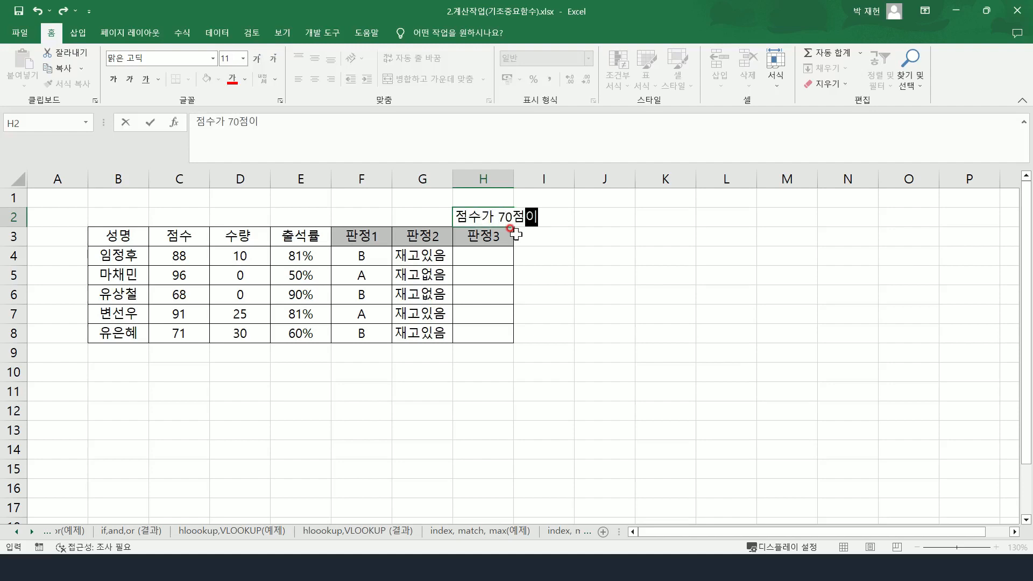
text(상이고, )
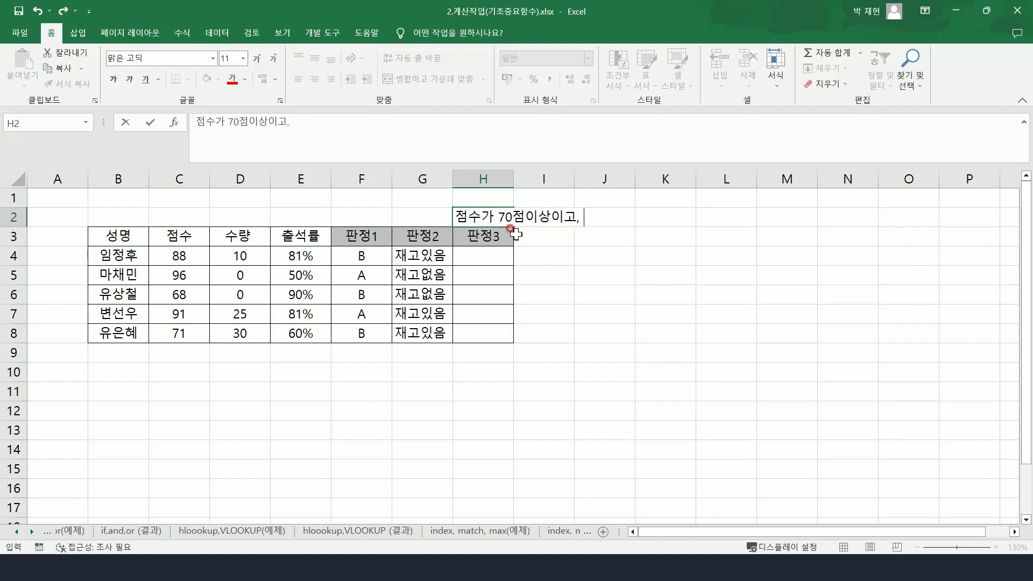
text(출석률이 )
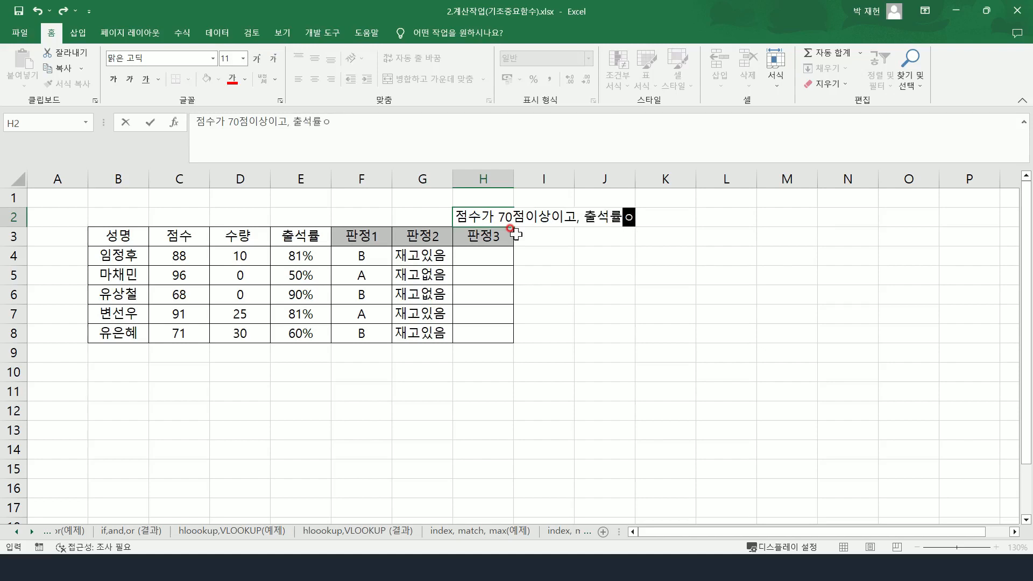
text(80%)
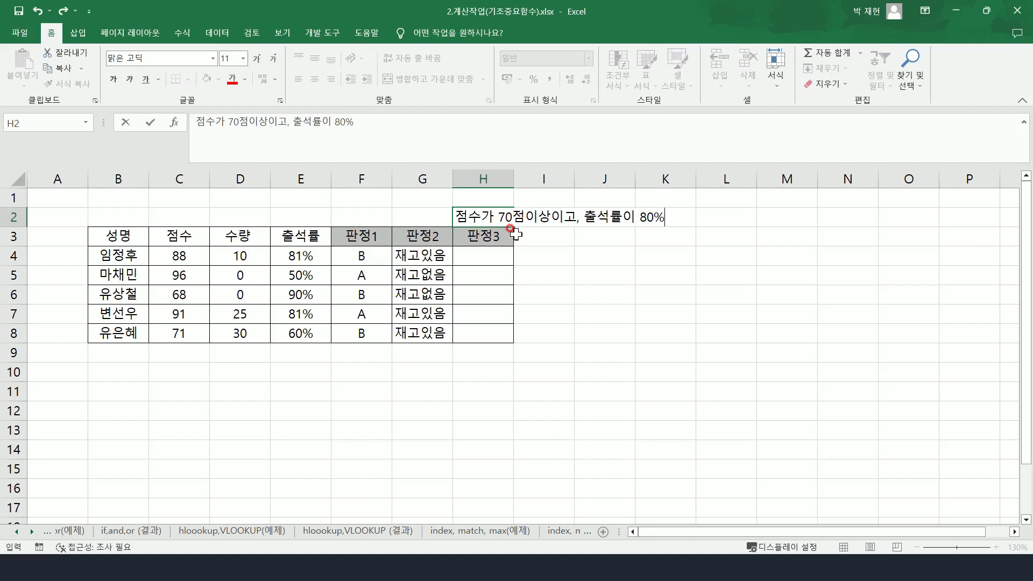
text(이상)
text( '허ㅏㅂ)
key(BackSpace)
key(BackSpace)
key(BackSpace)
text(합격')
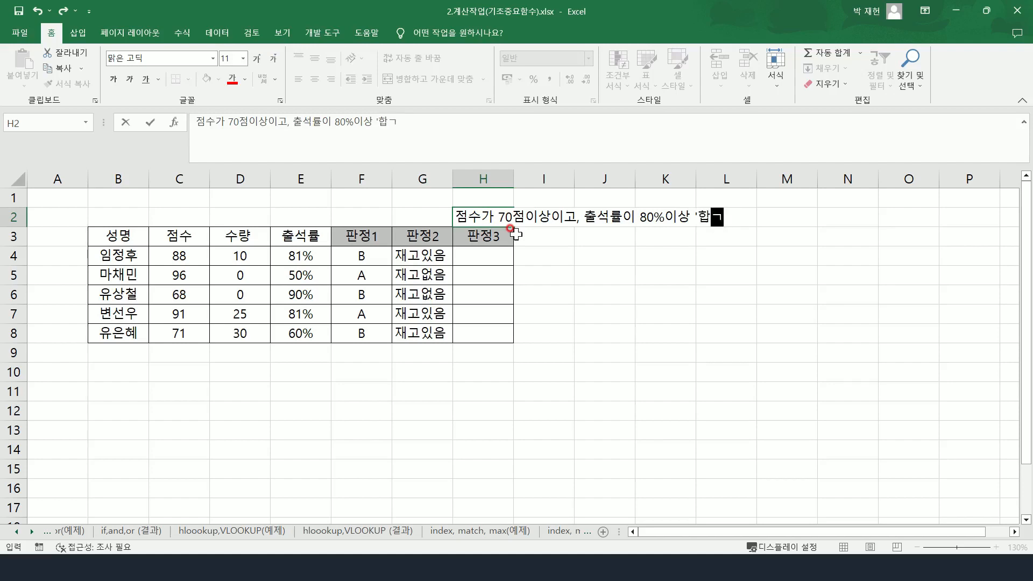
text(, 그렇지)
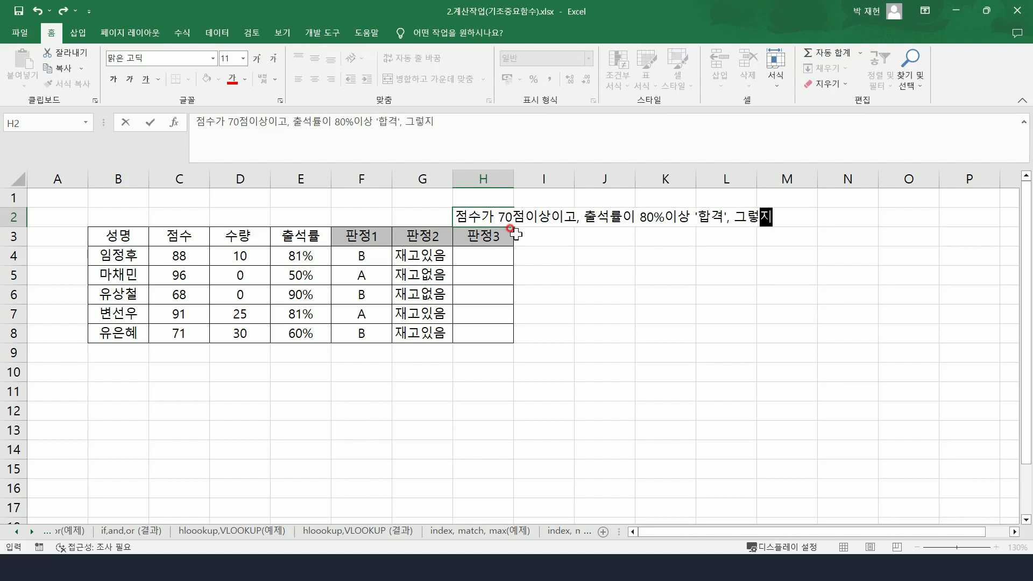
text(않)
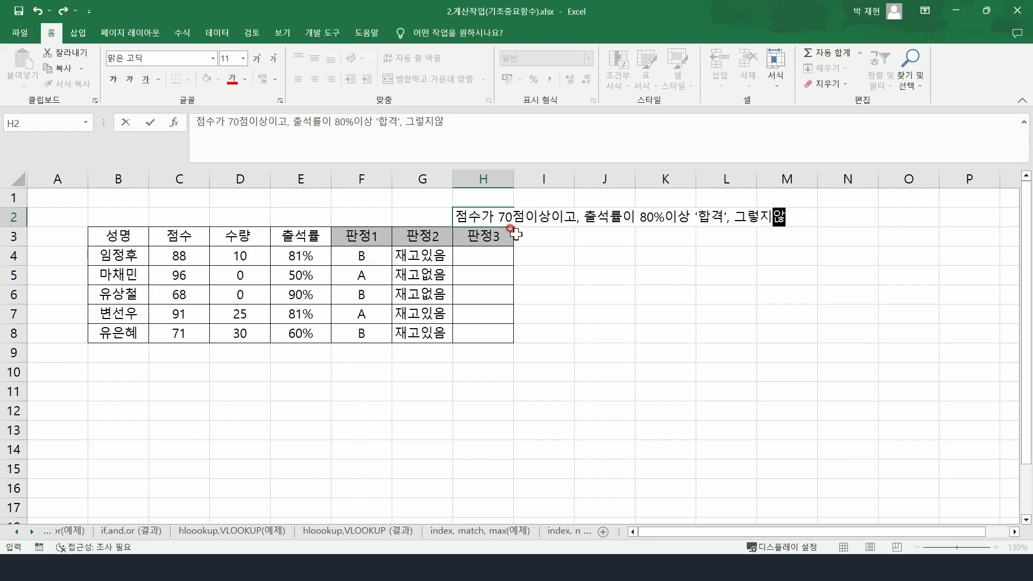
text(으면 '불합격')
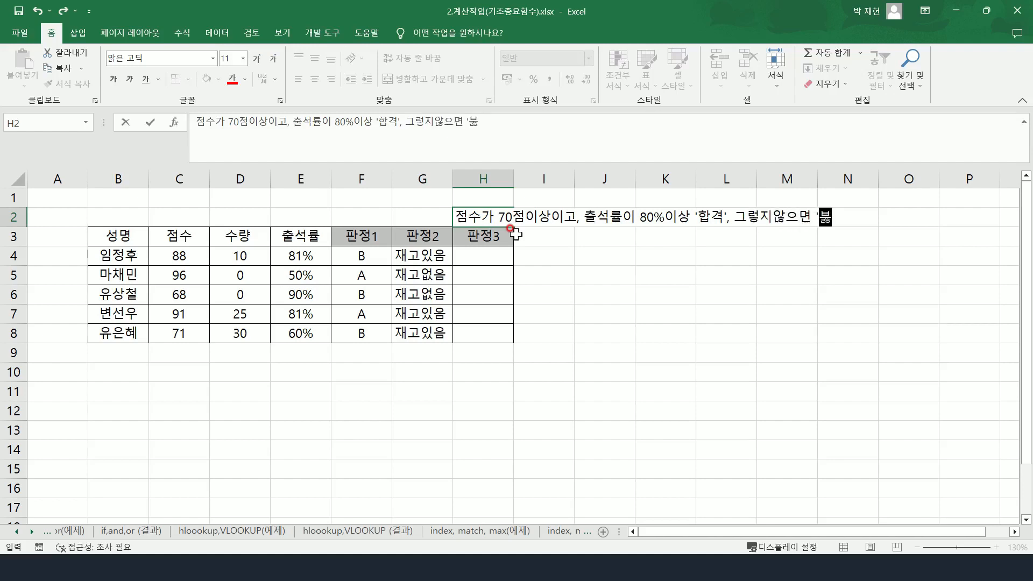
key(Return)
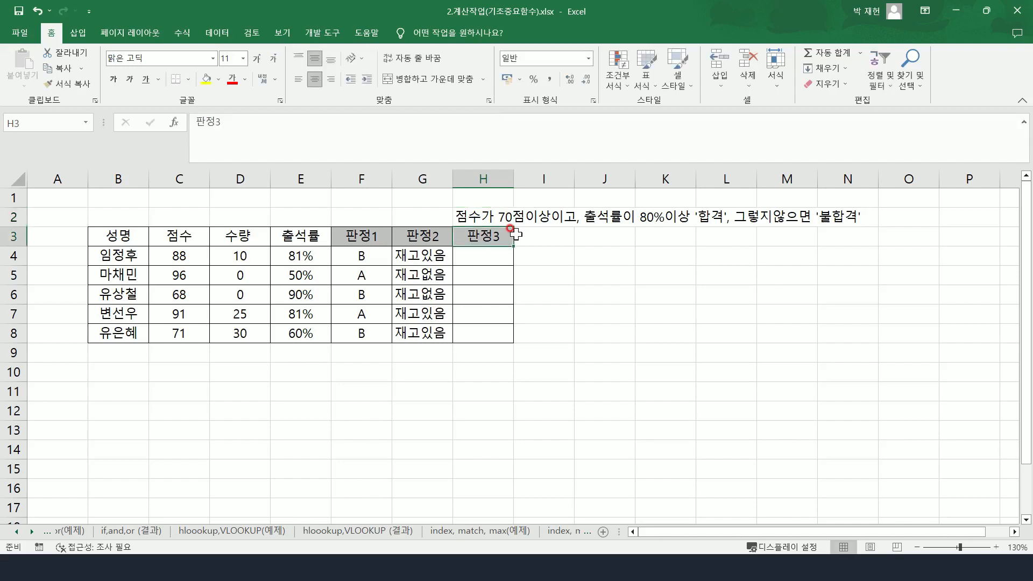
Start an AND formula in cell H4 with C4>=70 as its first condition
click(501, 250)
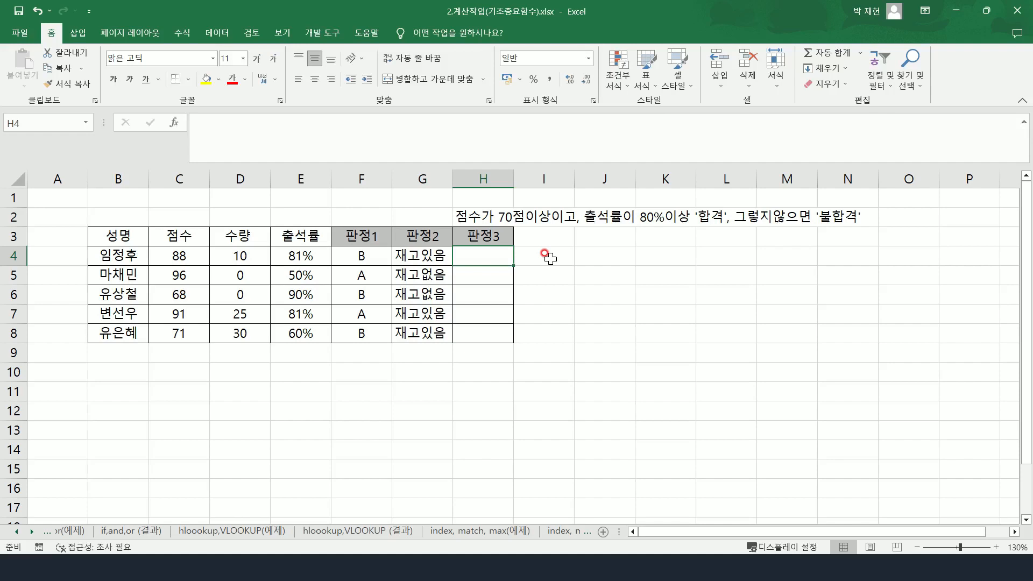
text(=)
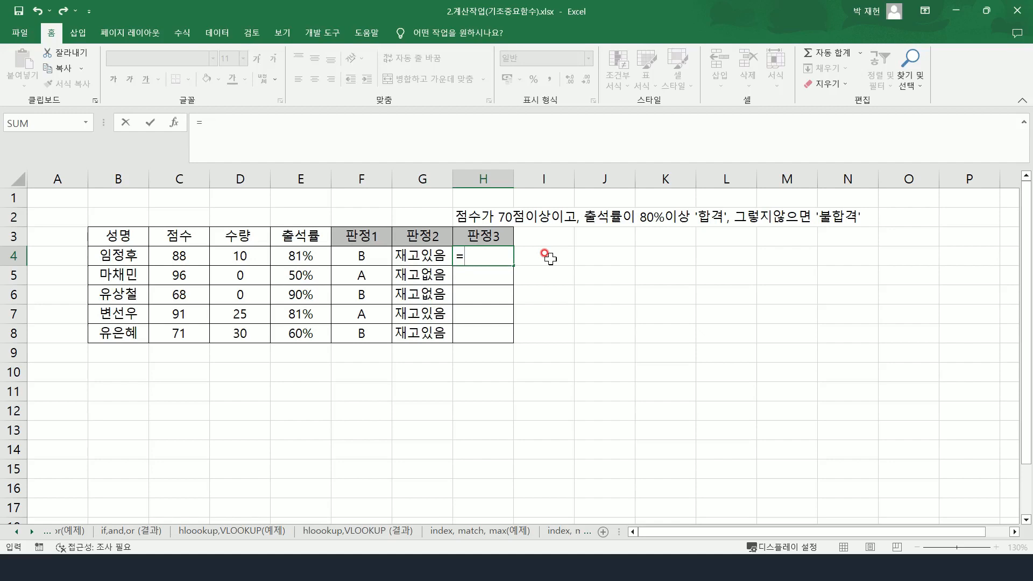
text(AND)
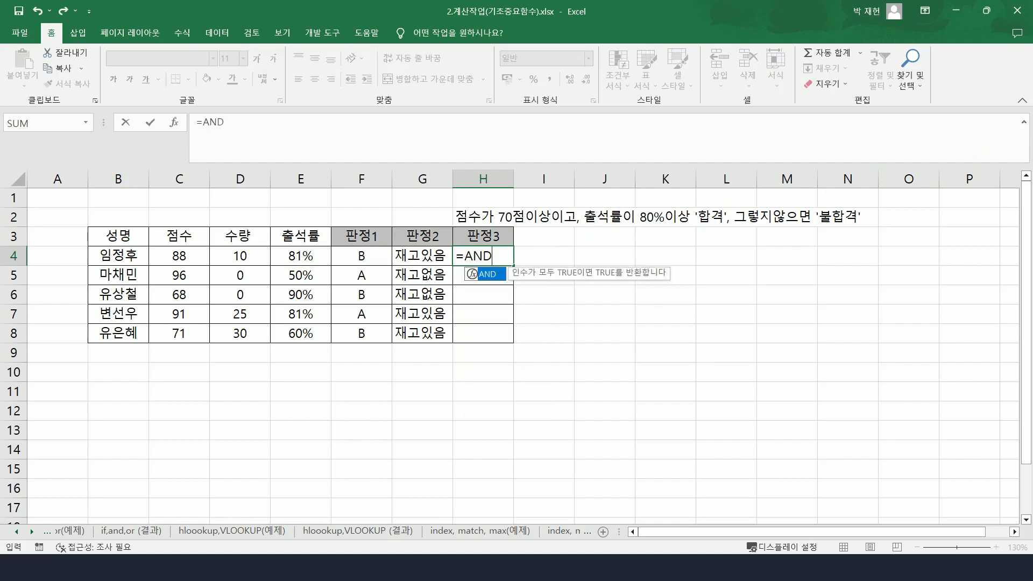
key(ctrl+a)
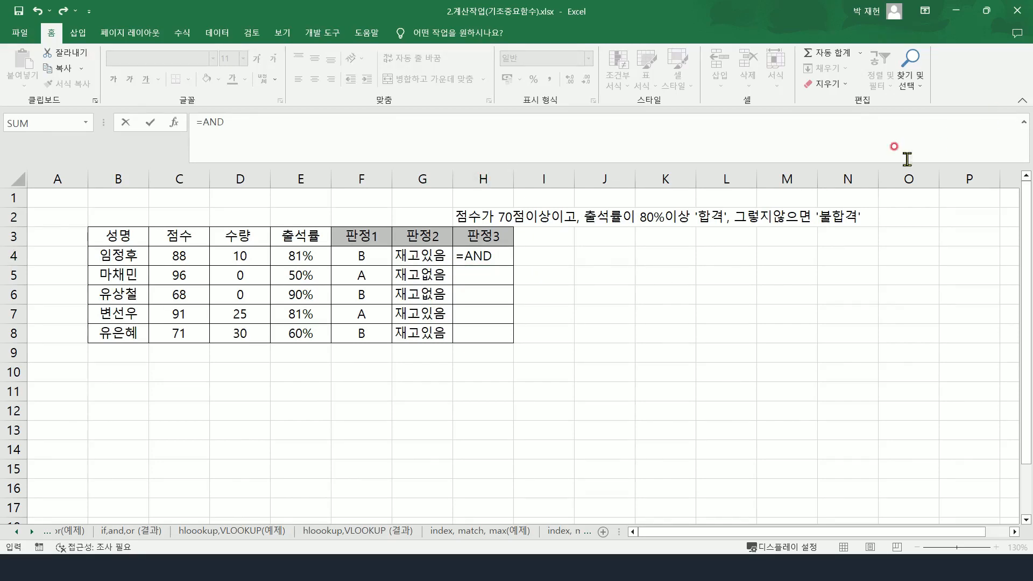
click(486, 245)
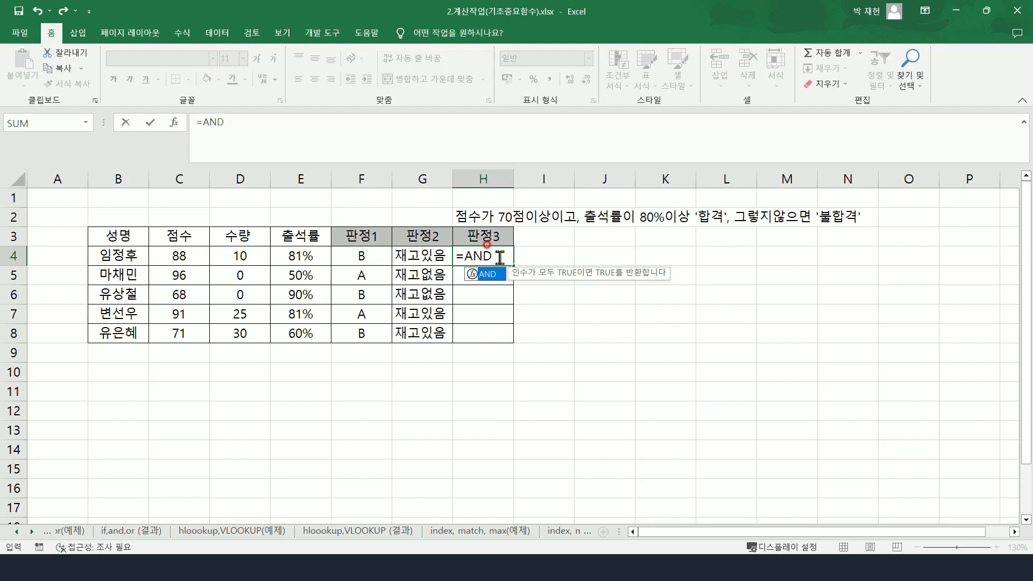
text(()
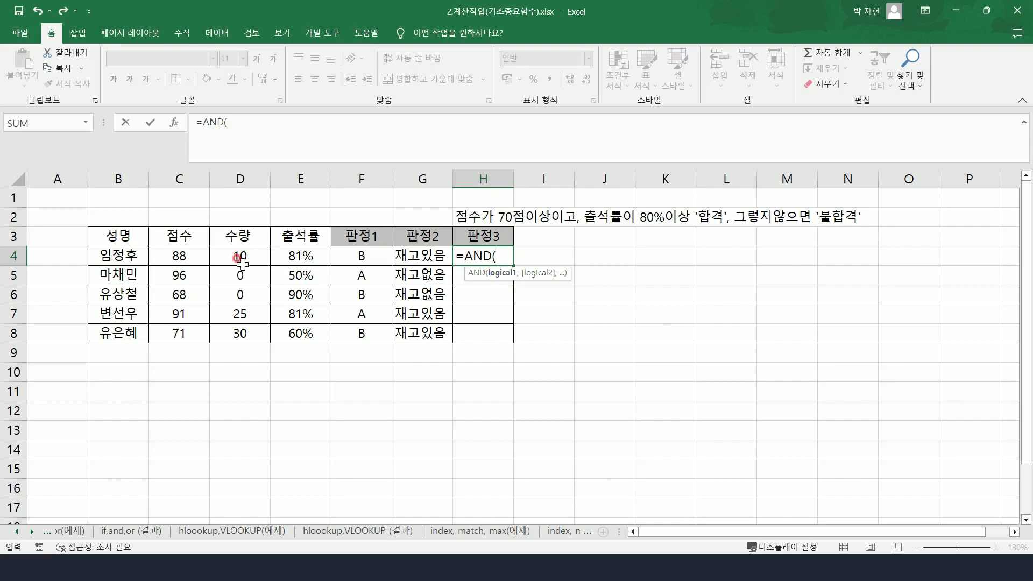
click(179, 255)
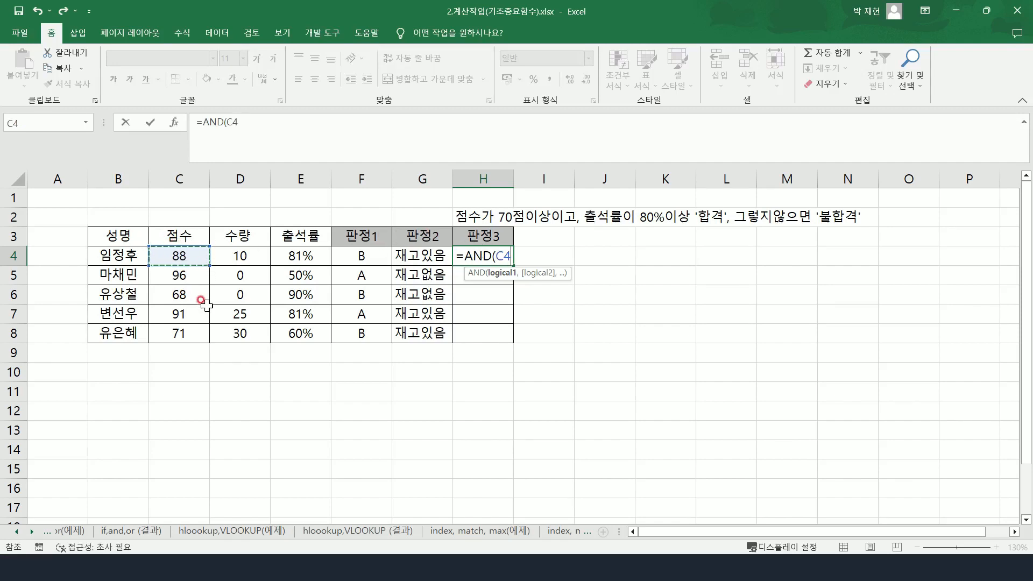
text(>=70,)
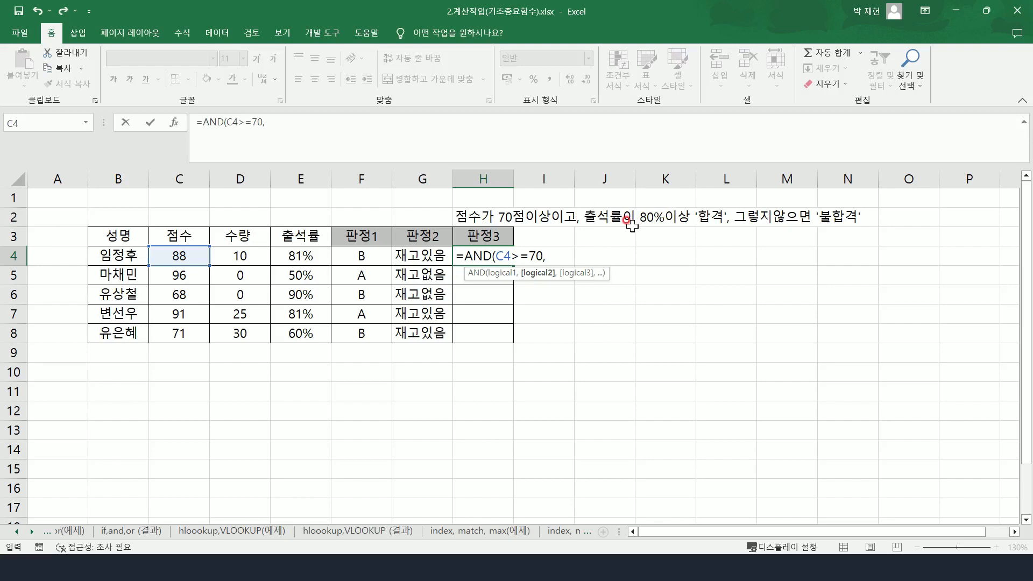
Add E4>=80% as the second AND condition and complete the formula =AND(C4>=70,E4>=80%) in H4
click(305, 258)
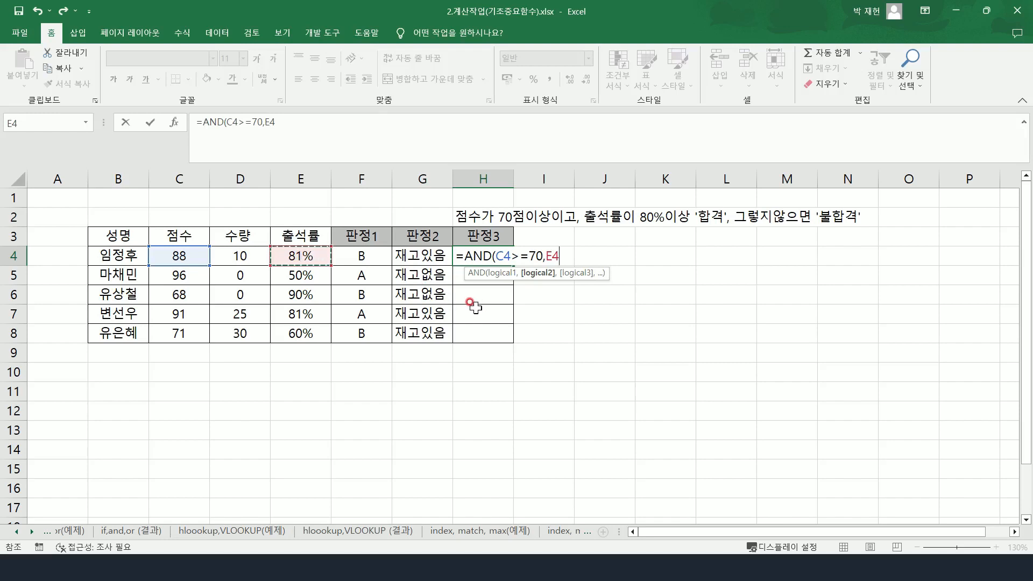
text(>)
text(=80-)
text(%)
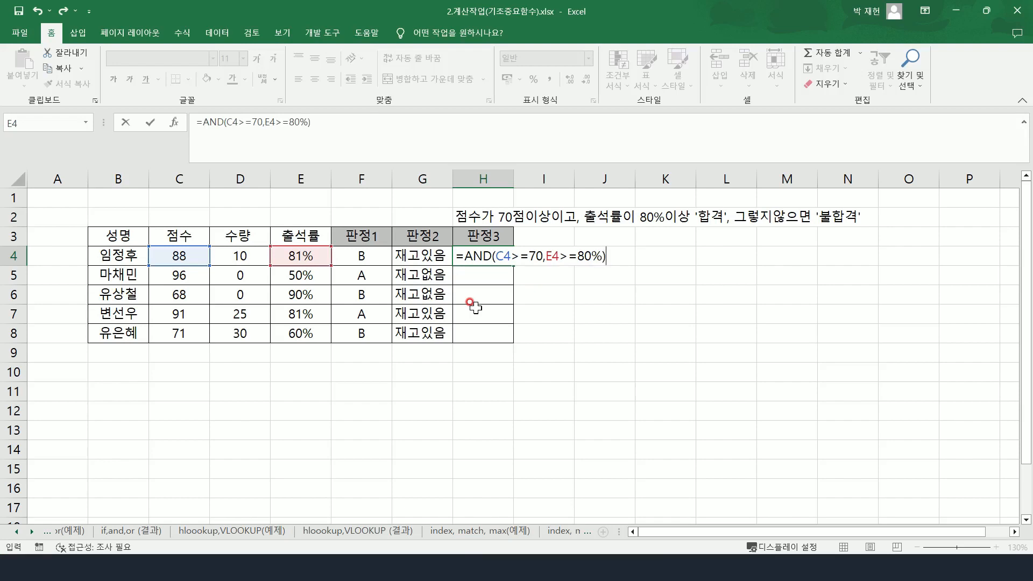
click(502, 252)
click(576, 257)
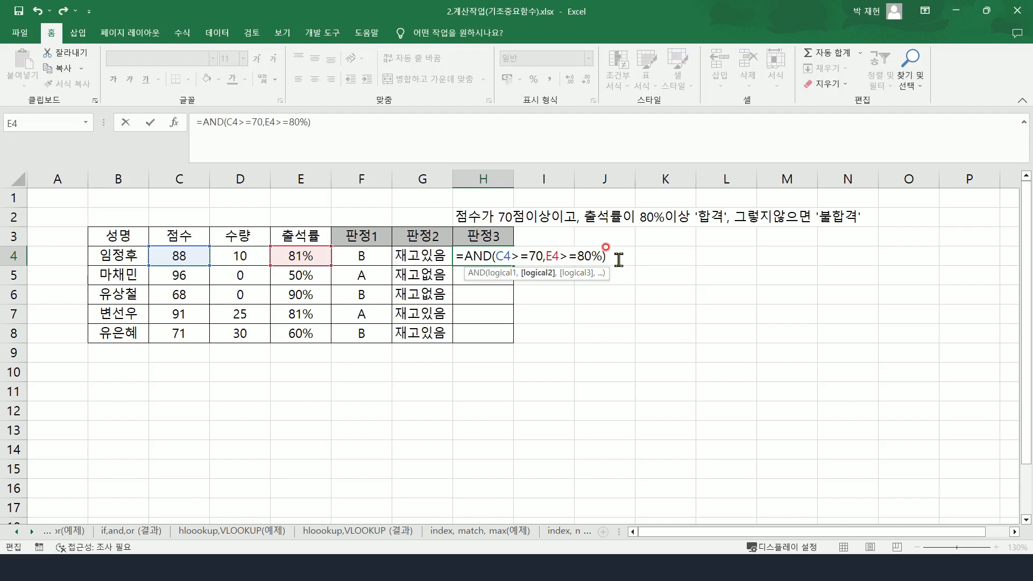
key(Return)
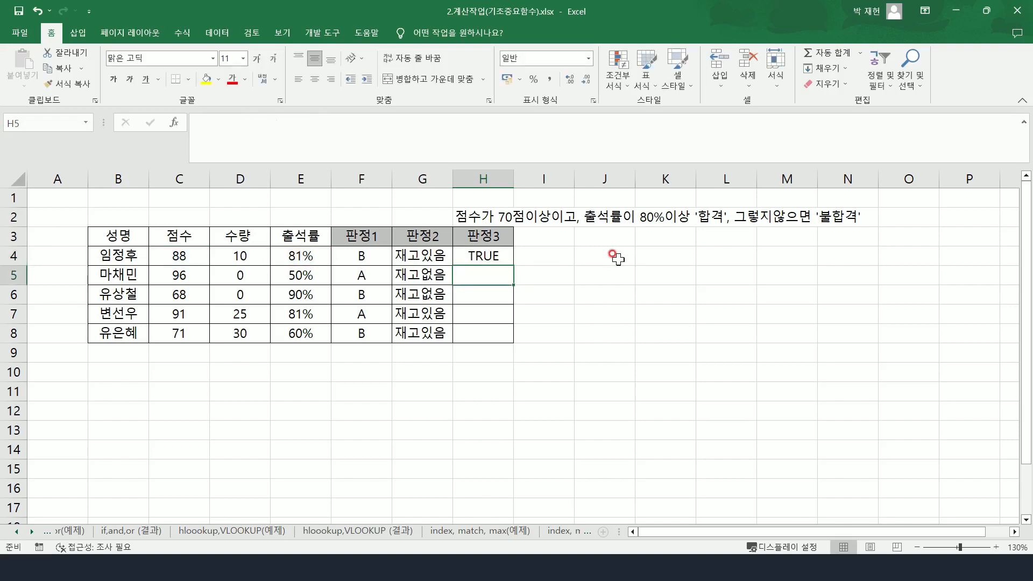
key(Up)
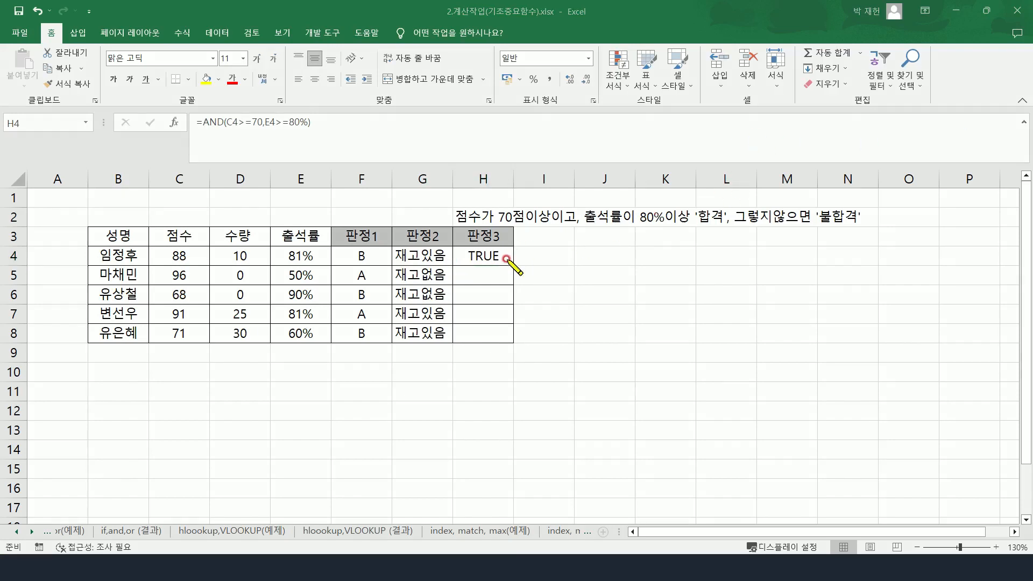
mouse_move(507, 249)
mouse_down()
mouse_move(542, 270)
mouse_move(585, 270)
mouse_move(635, 247)
mouse_move(651, 253)
mouse_move(676, 231)
mouse_move(679, 252)
mouse_up()
drag(672, 242, 700, 254)
drag(702, 245, 726, 257)
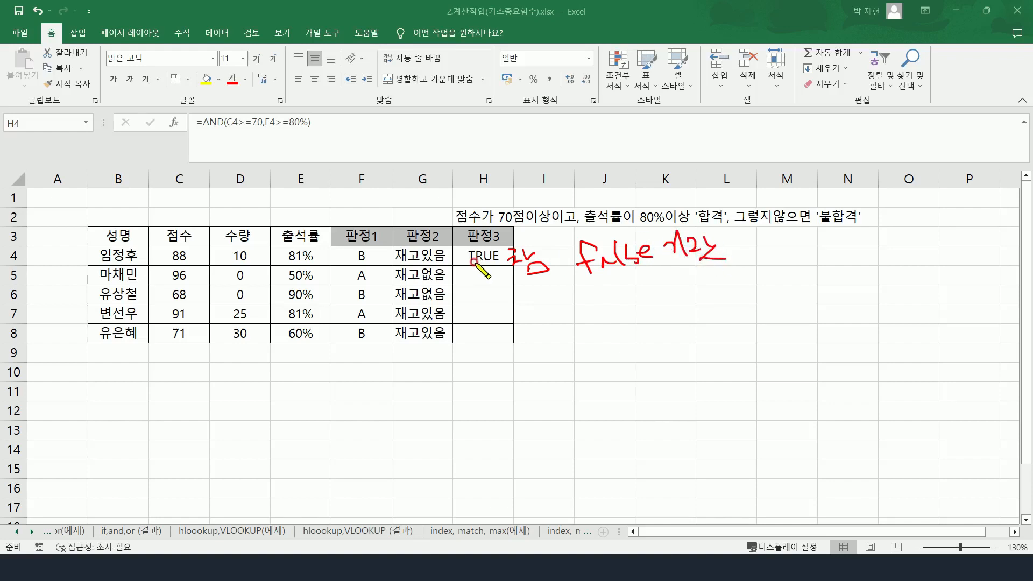
drag(467, 262, 498, 261)
mouse_move(180, 264)
mouse_down()
mouse_move(167, 251)
mouse_move(191, 252)
mouse_move(182, 266)
mouse_up()
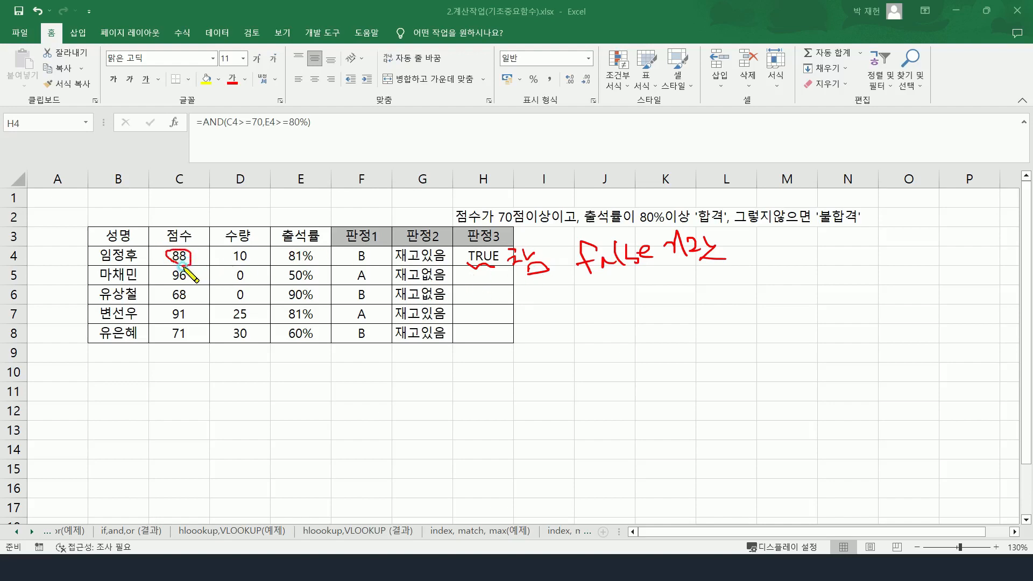
mouse_move(305, 259)
mouse_down()
mouse_move(284, 249)
mouse_move(312, 259)
mouse_up()
Fill the AND formula from H4 down through H8 in the 판정3 column
click(493, 257)
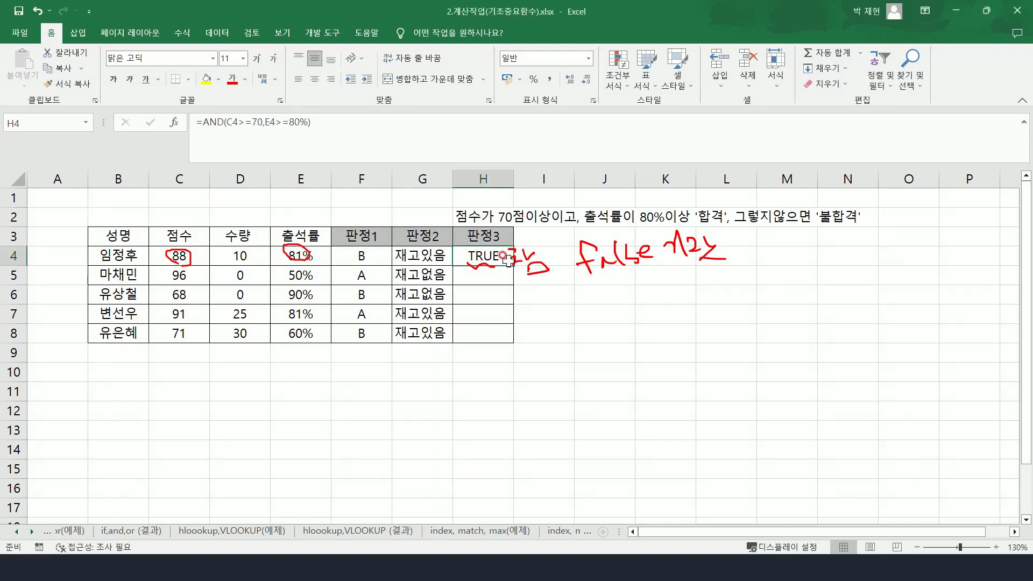
drag(513, 266, 507, 345)
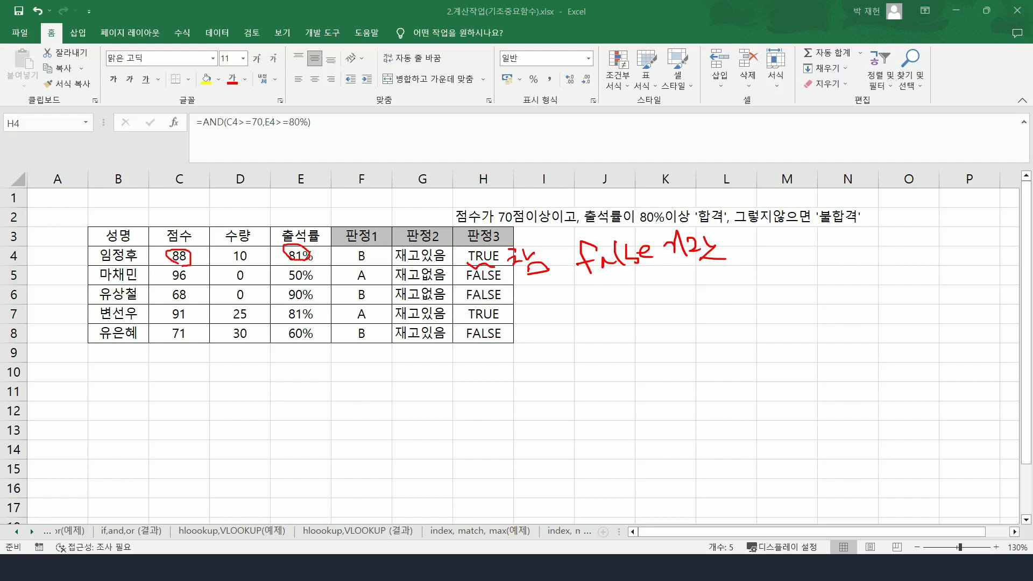
drag(459, 282, 492, 281)
mouse_move(449, 225)
mouse_down()
mouse_move(527, 226)
mouse_move(505, 183)
mouse_up()
drag(592, 225, 653, 226)
drag(605, 185, 634, 197)
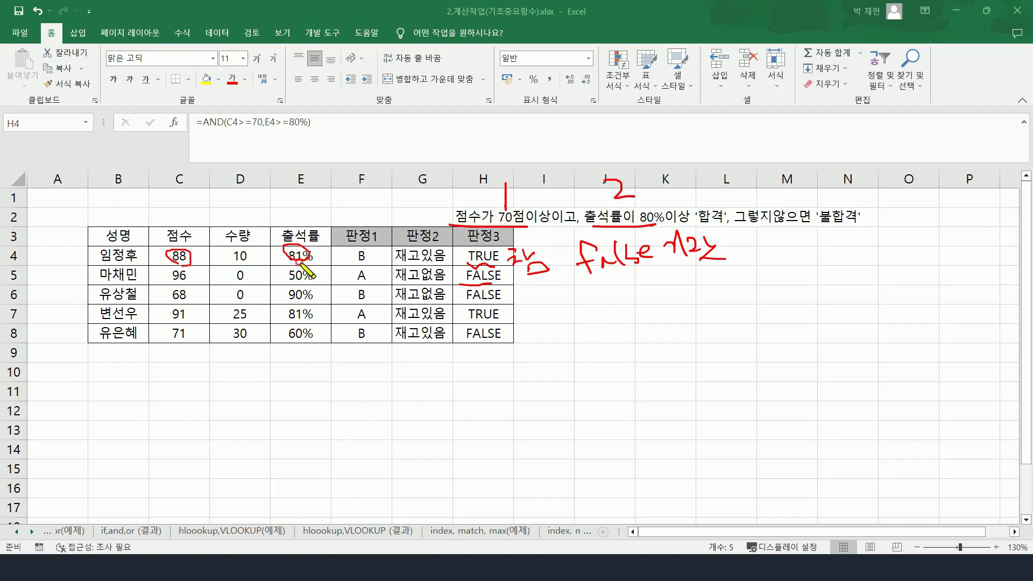
drag(168, 290, 191, 287)
mouse_move(301, 280)
mouse_down()
mouse_move(274, 286)
mouse_move(327, 286)
mouse_up()
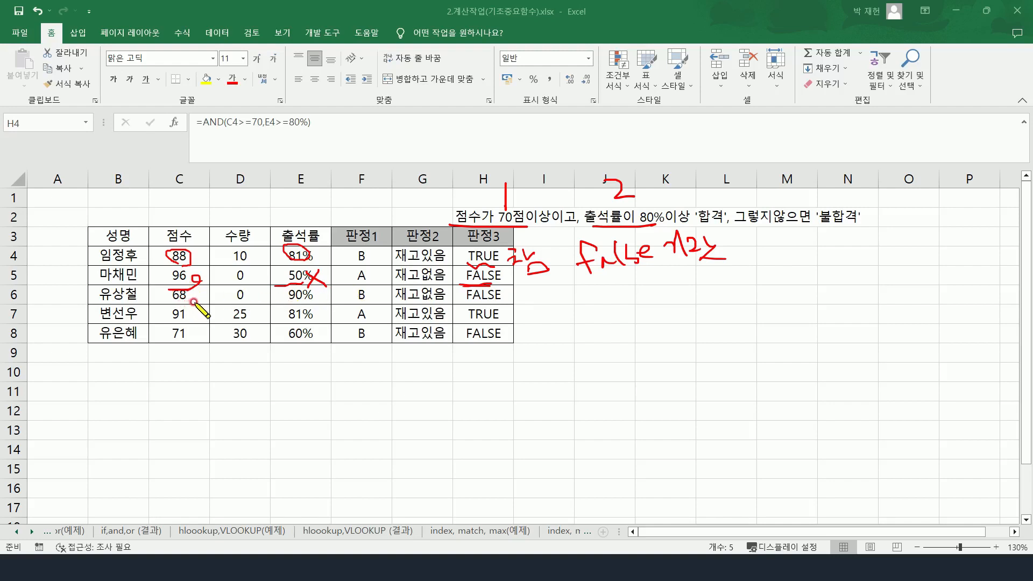
mouse_move(202, 289)
mouse_down()
mouse_move(192, 306)
mouse_move(204, 305)
mouse_up()
drag(314, 297, 323, 303)
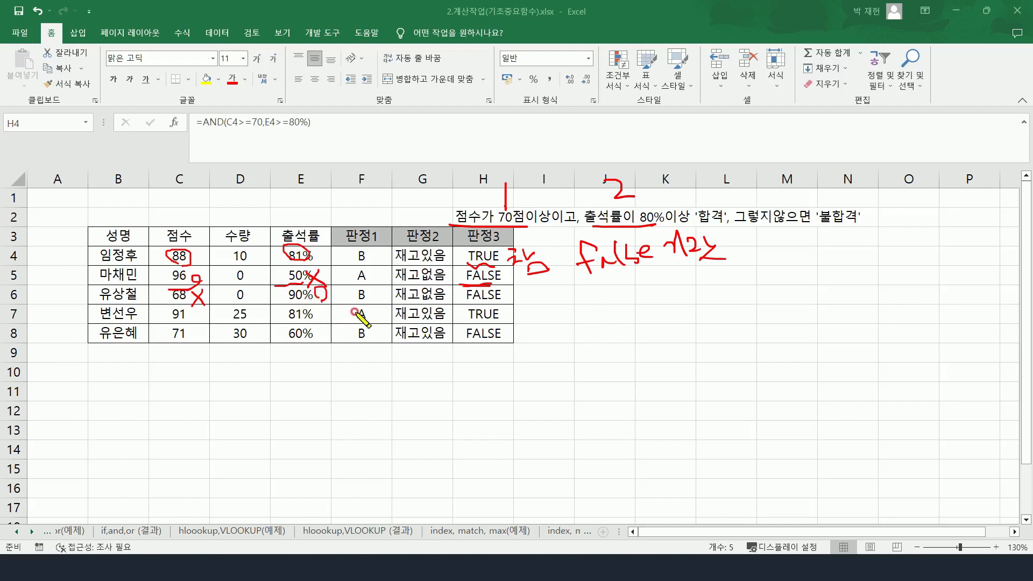
drag(461, 295, 478, 302)
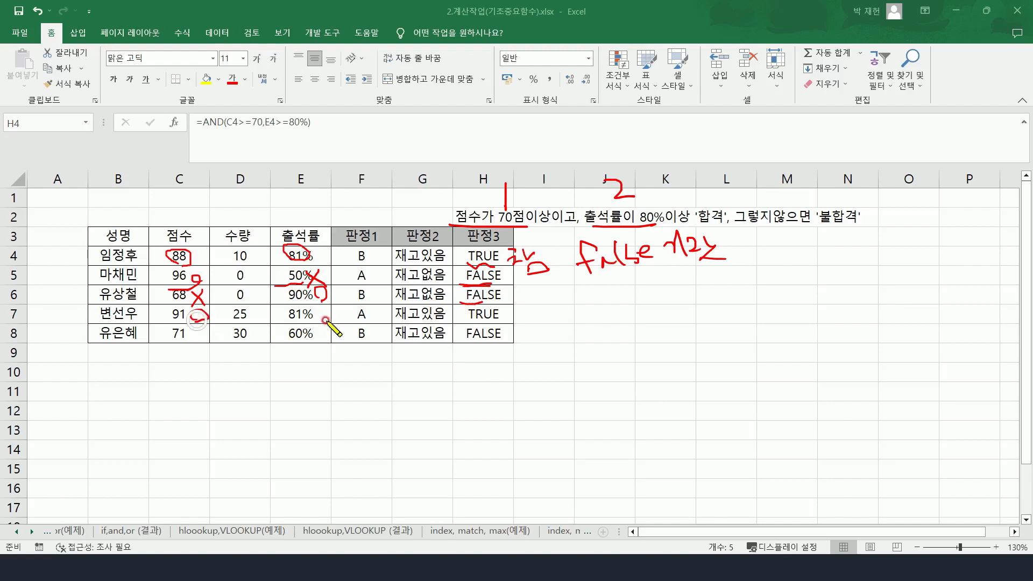
click(462, 319)
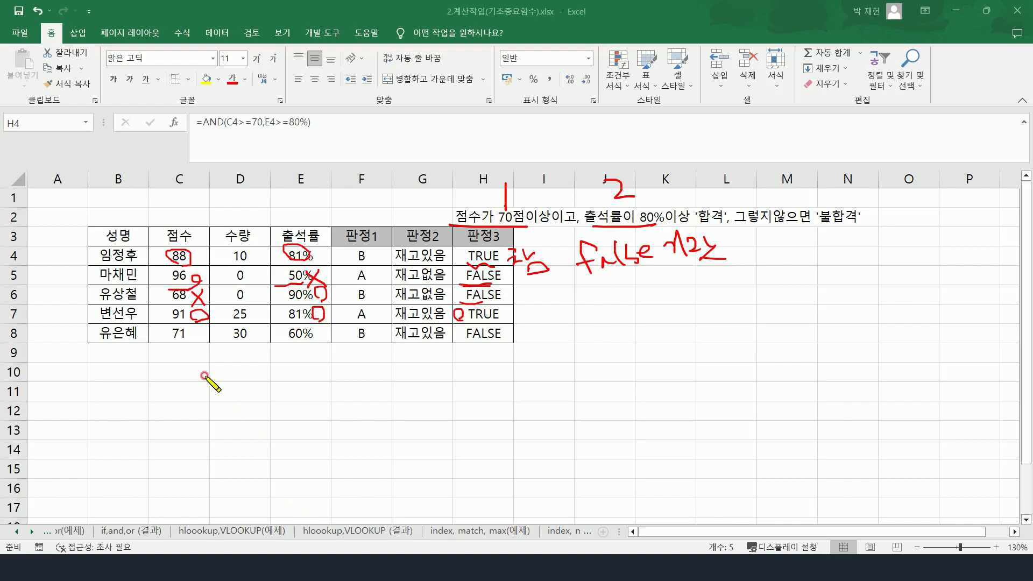
click(198, 334)
drag(195, 338, 204, 332)
mouse_move(327, 326)
mouse_down()
mouse_move(317, 341)
mouse_move(329, 340)
mouse_up()
drag(458, 329, 450, 343)
drag(442, 328, 458, 342)
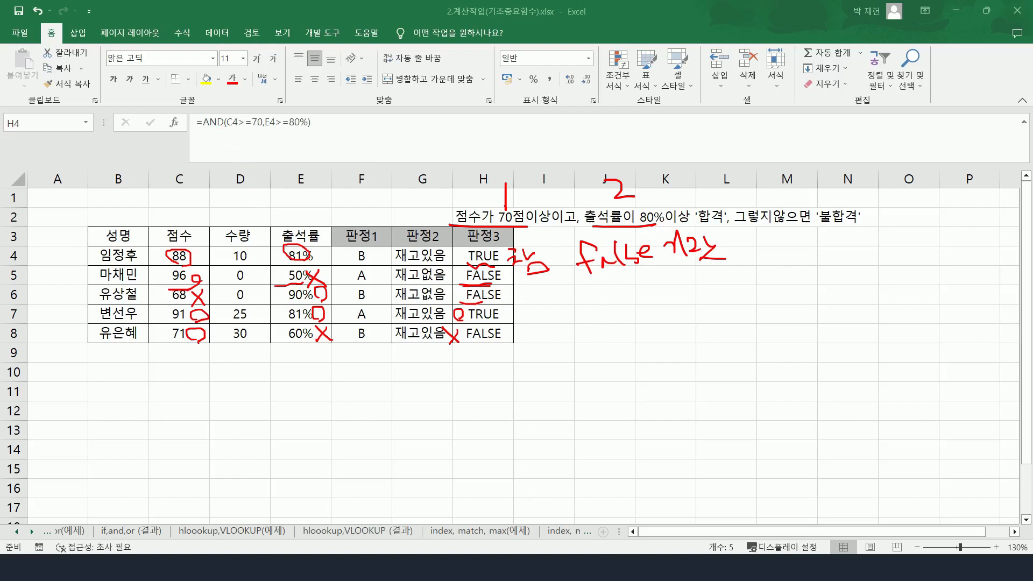
key(Escape)
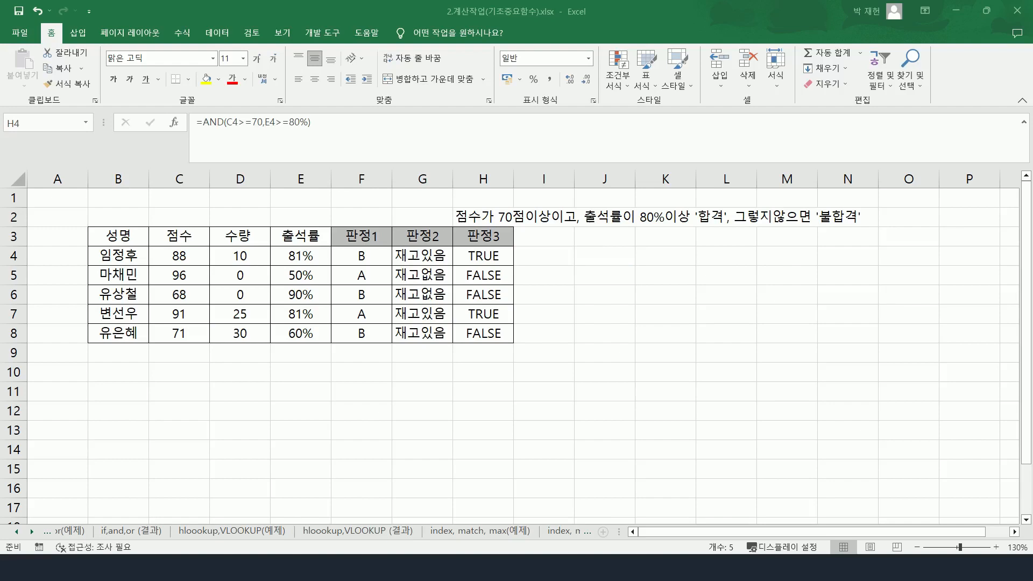
Wrap the AND formula in H4 in an IF function so that it serves as the logical test
double_click(513, 266)
click(462, 257)
click(460, 255)
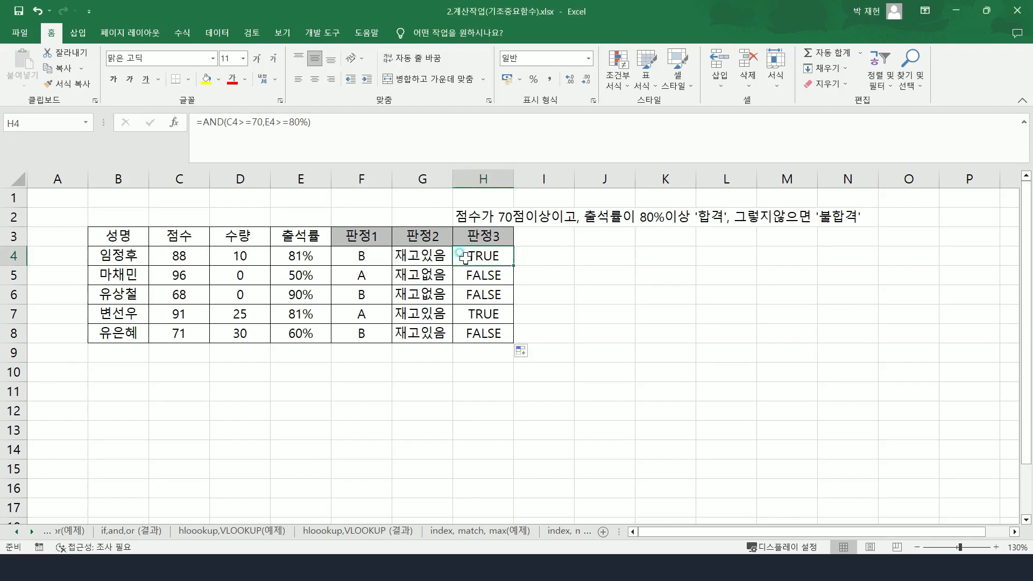
double_click(464, 257)
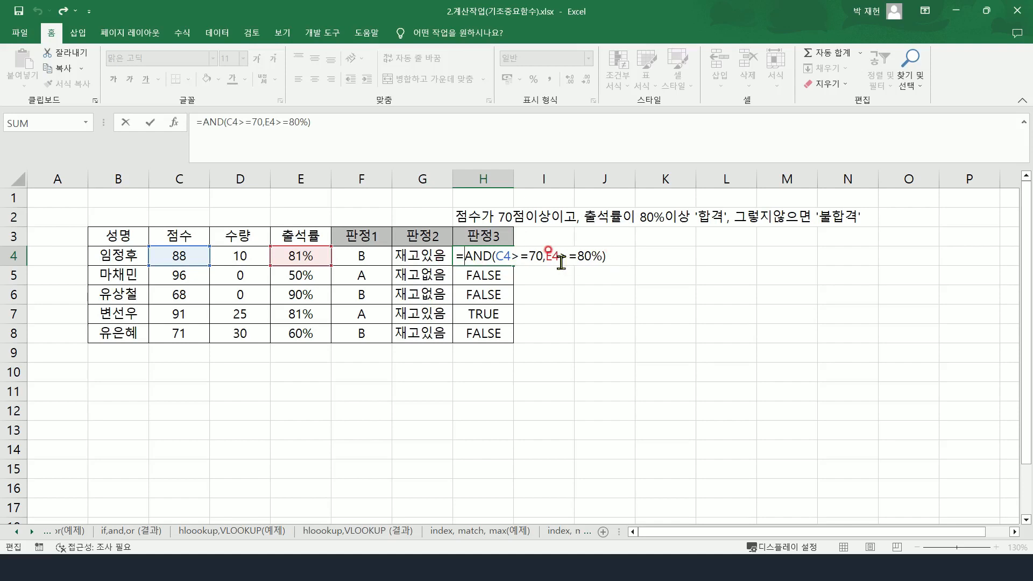
text(IF)
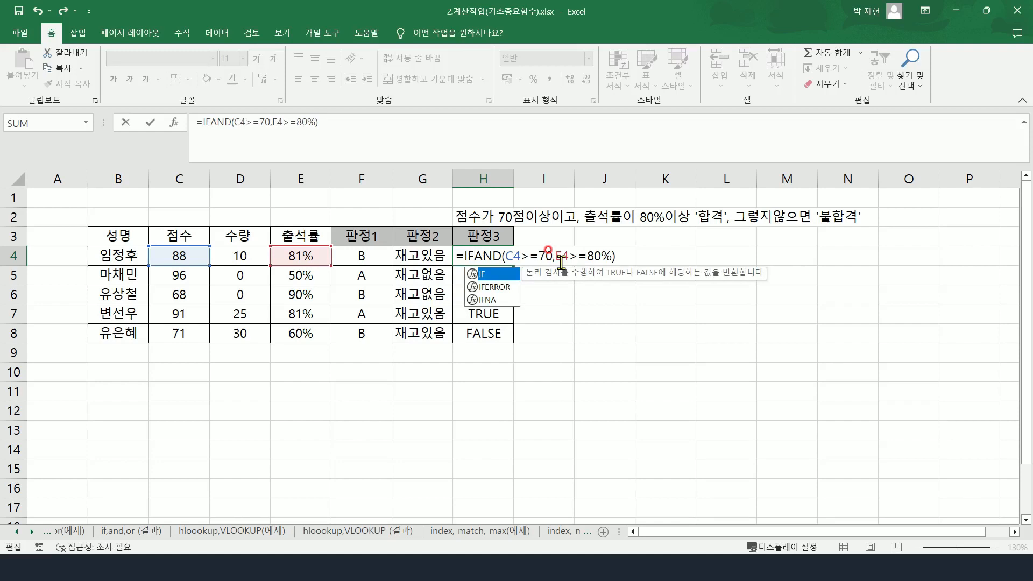
text(()
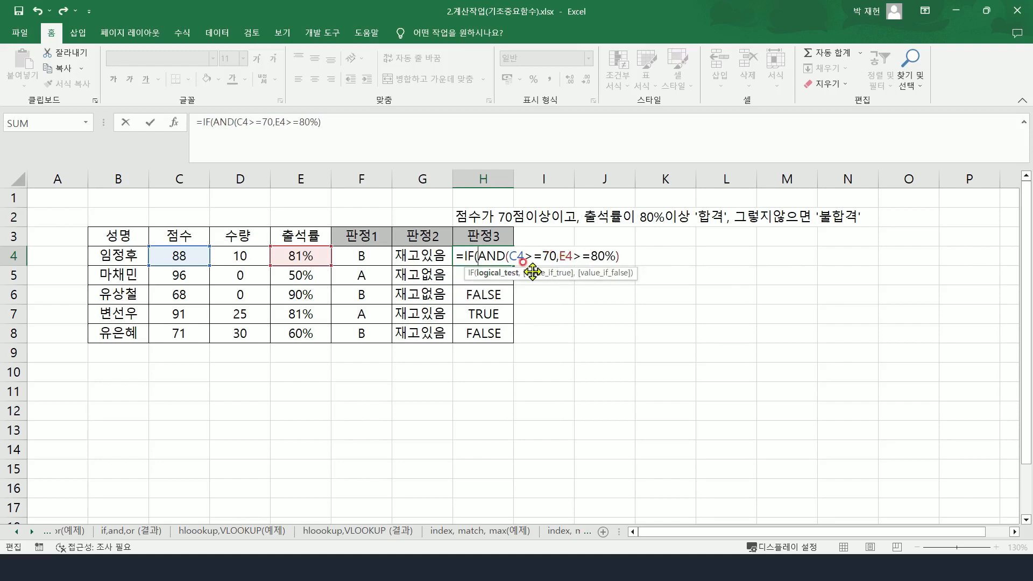
click(485, 273)
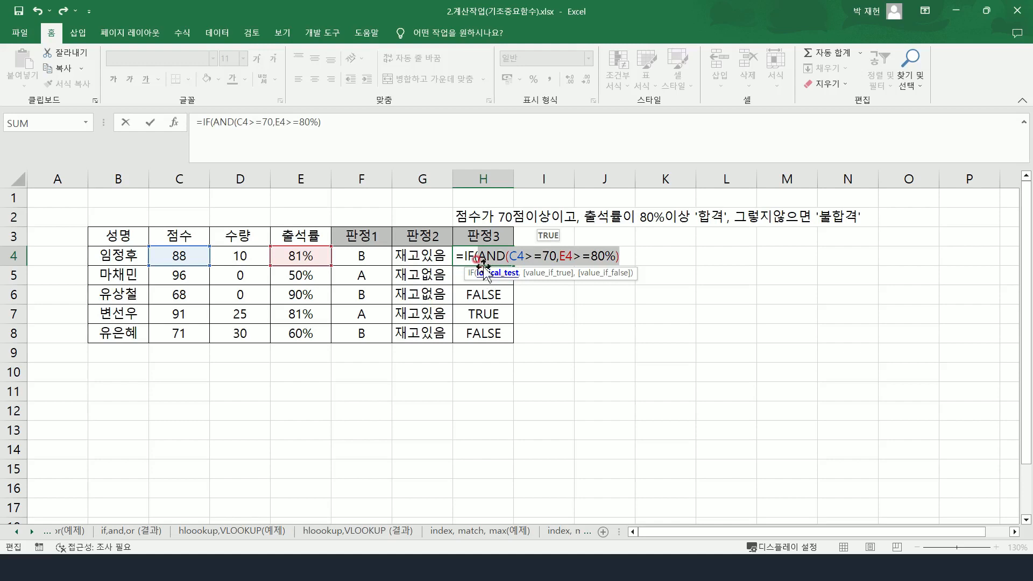
click(619, 255)
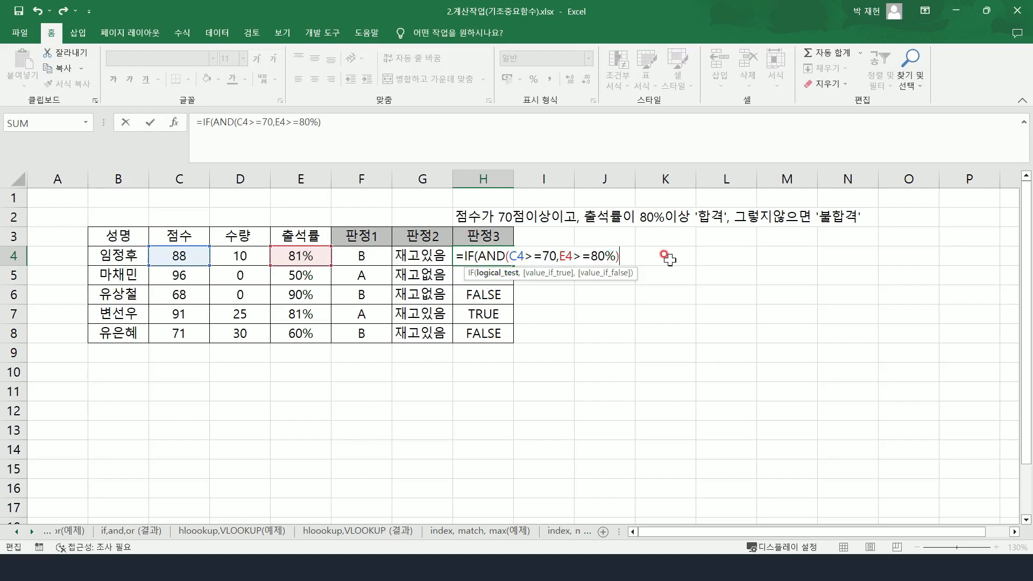
Add "합격" as the true value and "불합격" as the false value, completing =IF(AND(C4>=70,E4>=80%),"합격","불합격") in H4
text(,"g)
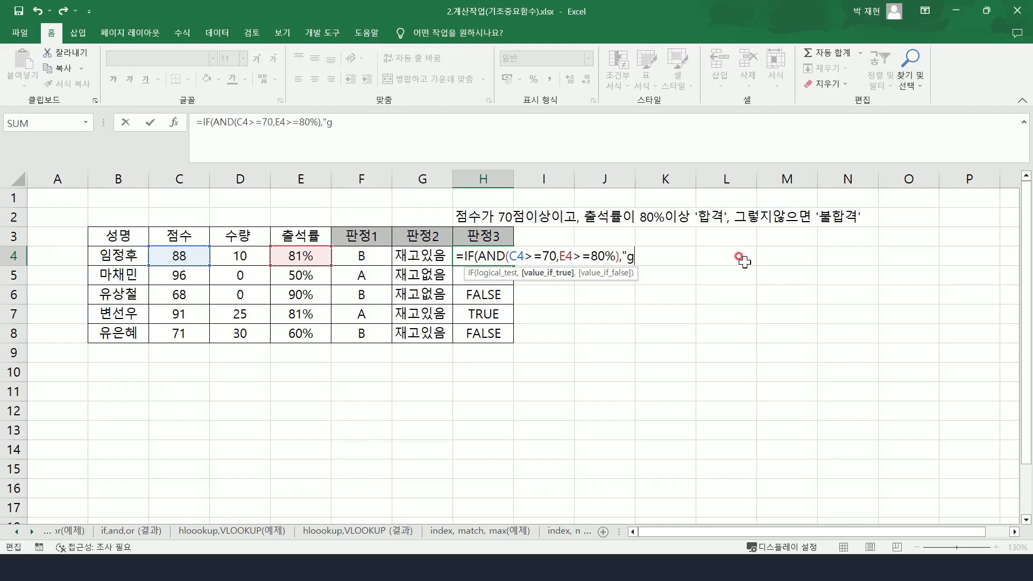
key(BackSpace)
text(합격",)
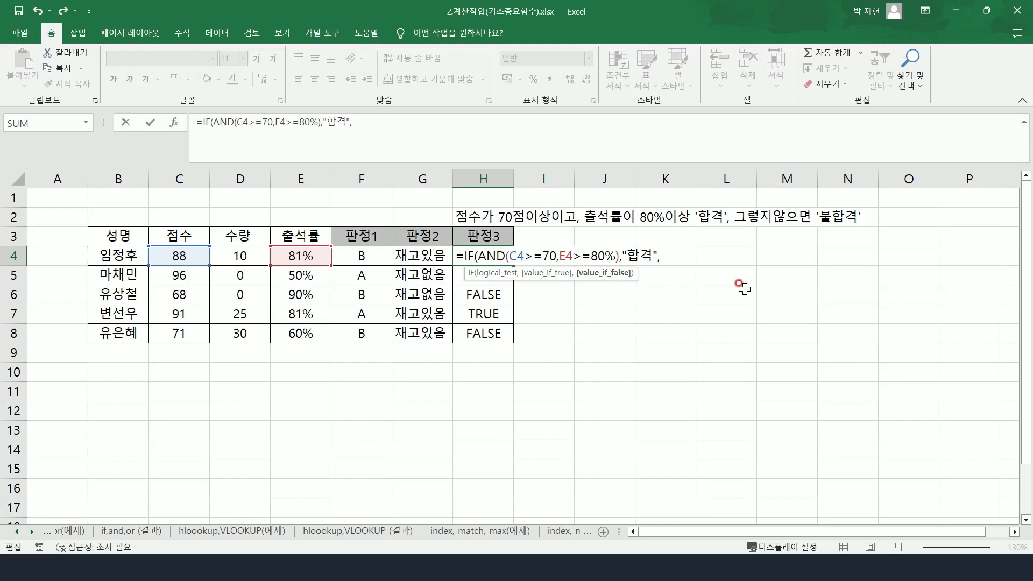
text("ㅂ)
text(합격")
text())
key(ctrl+Return)
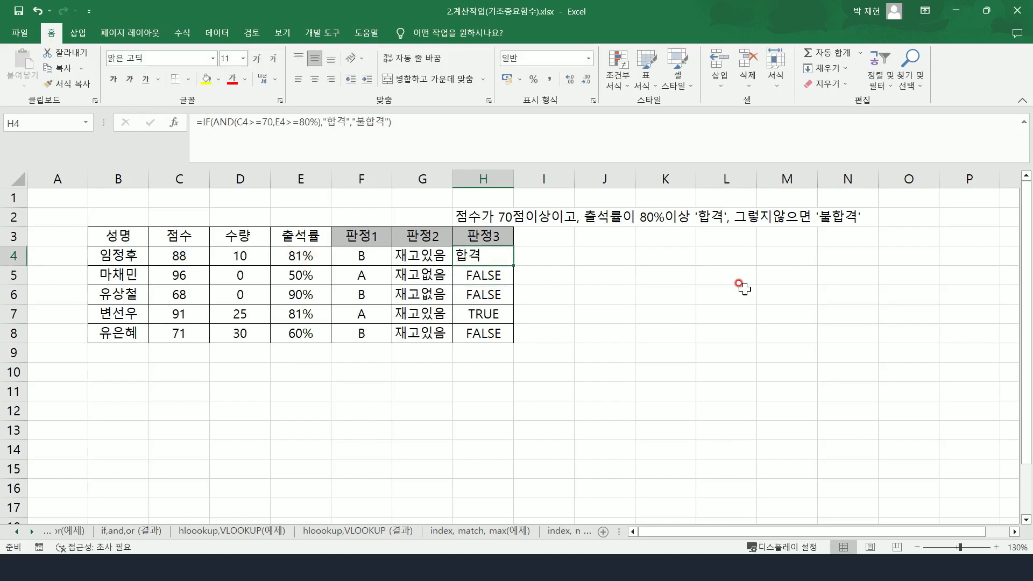
Fill the IF formula from H4 down through H8 and check the results in the 판정3 column
drag(514, 267, 511, 340)
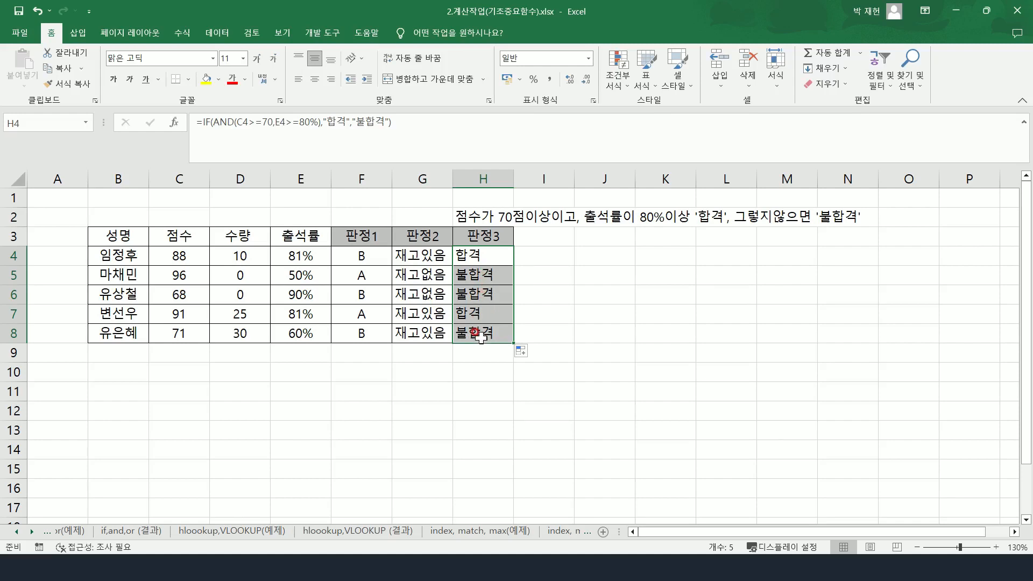
click(474, 257)
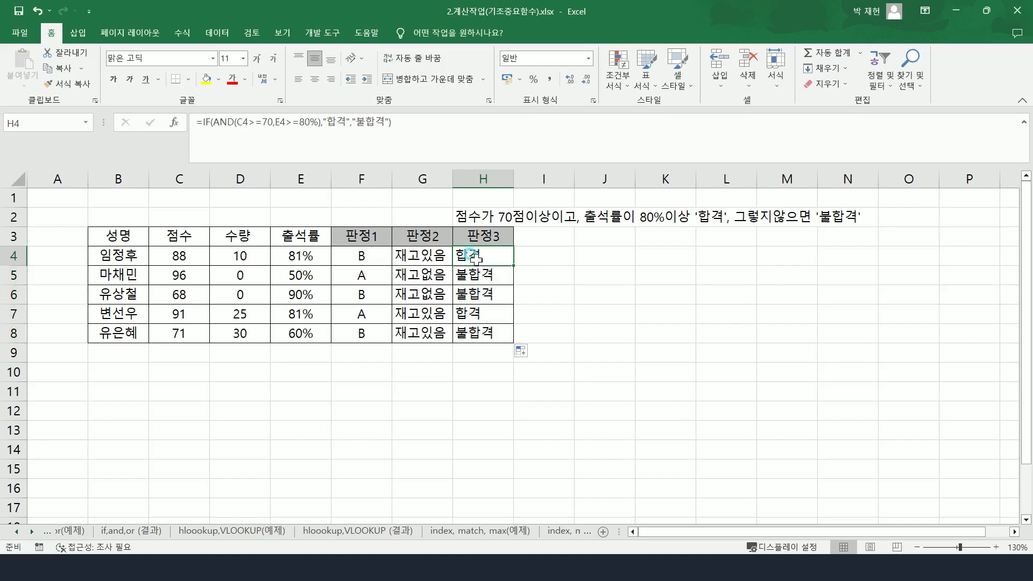
click(482, 310)
click(495, 274)
click(492, 295)
click(496, 331)
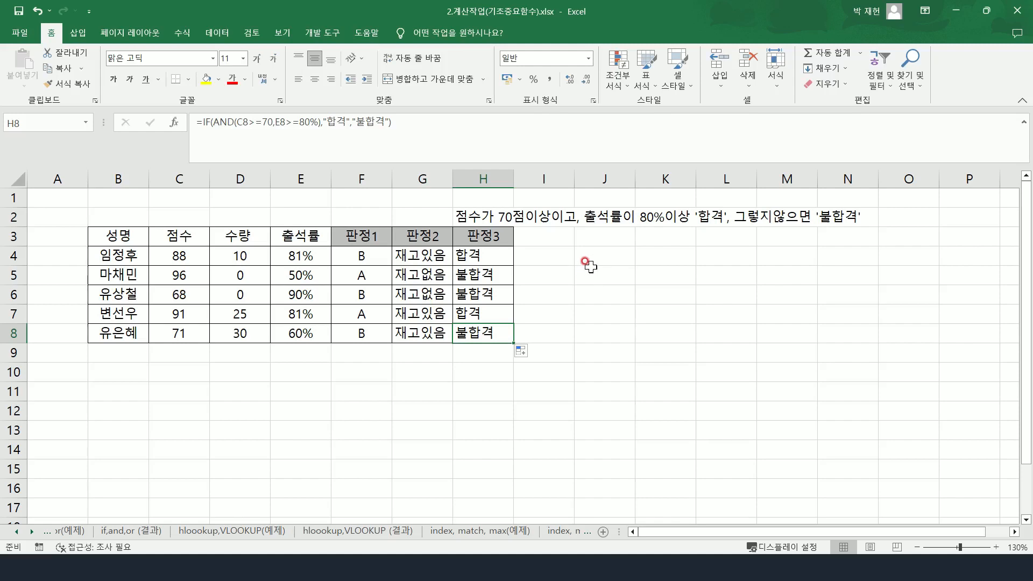
Change the condition note in H2 from 이고 to 이거나 so it reads "점수가 70점이상 이거나, 출석률이 80%이상 '합격', 그렇지않으면 '불합격'"
double_click(558, 214)
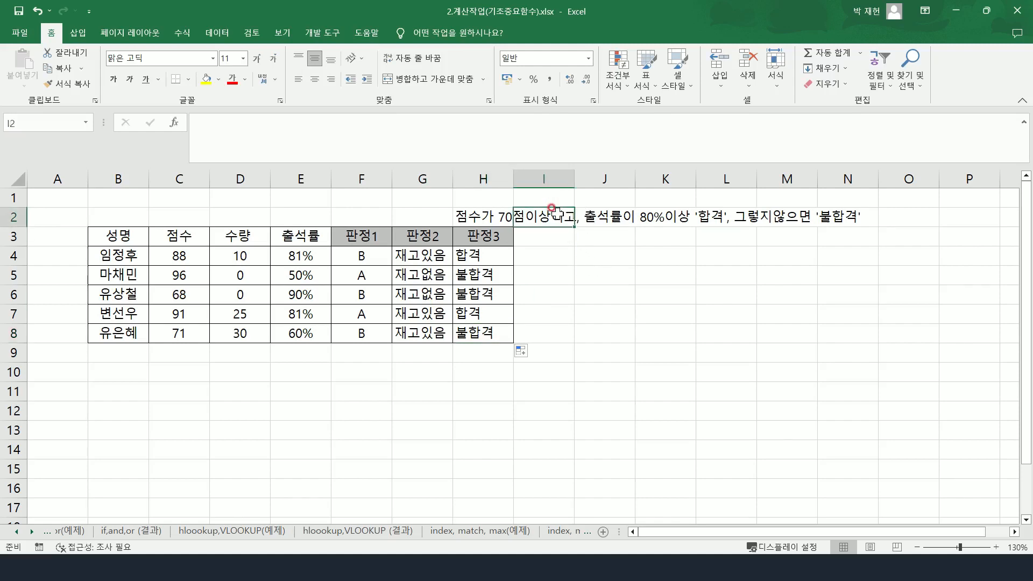
double_click(483, 218)
click(557, 220)
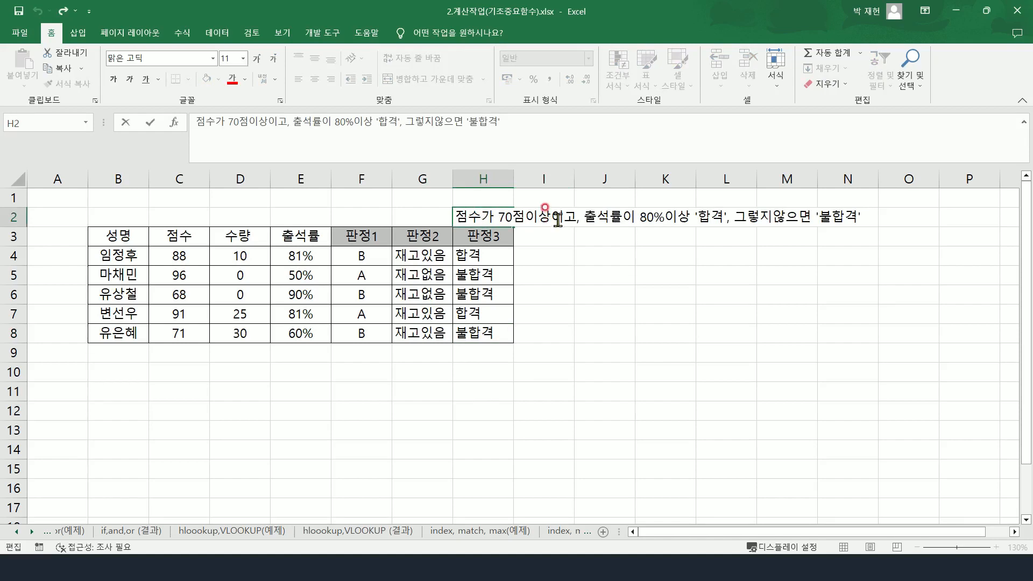
click(657, 297)
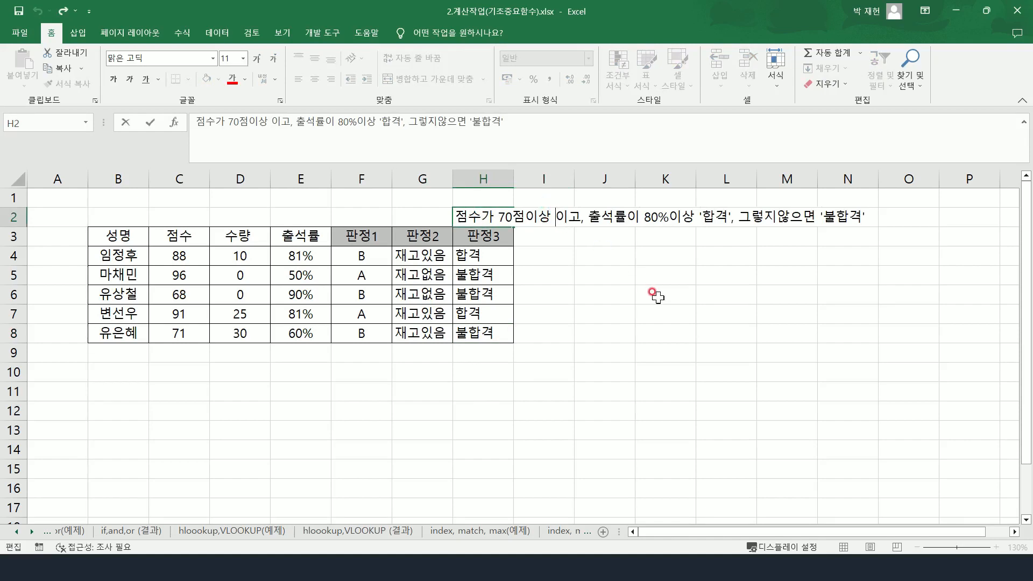
key(Delete)
key(Delete)
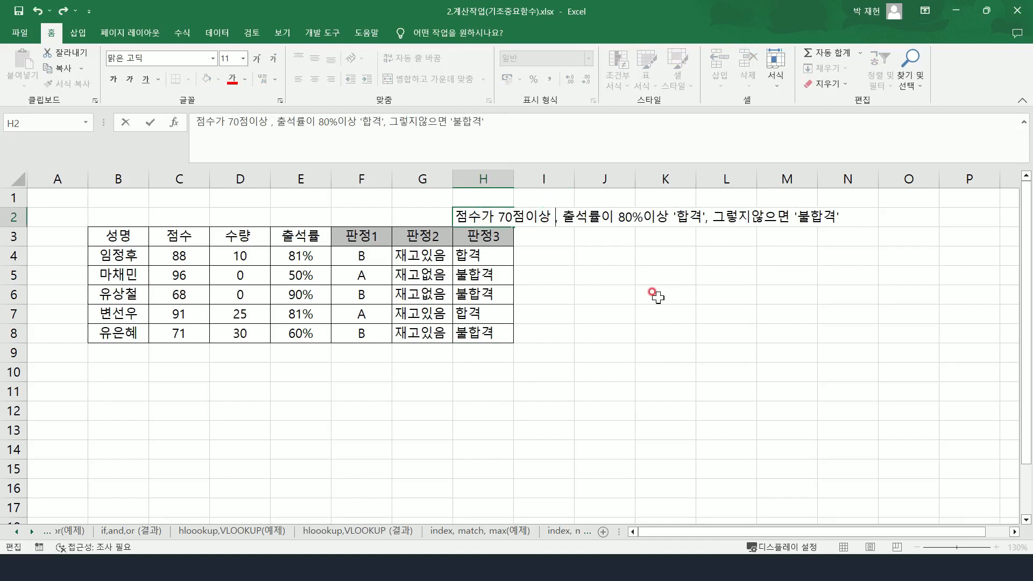
text(이거나)
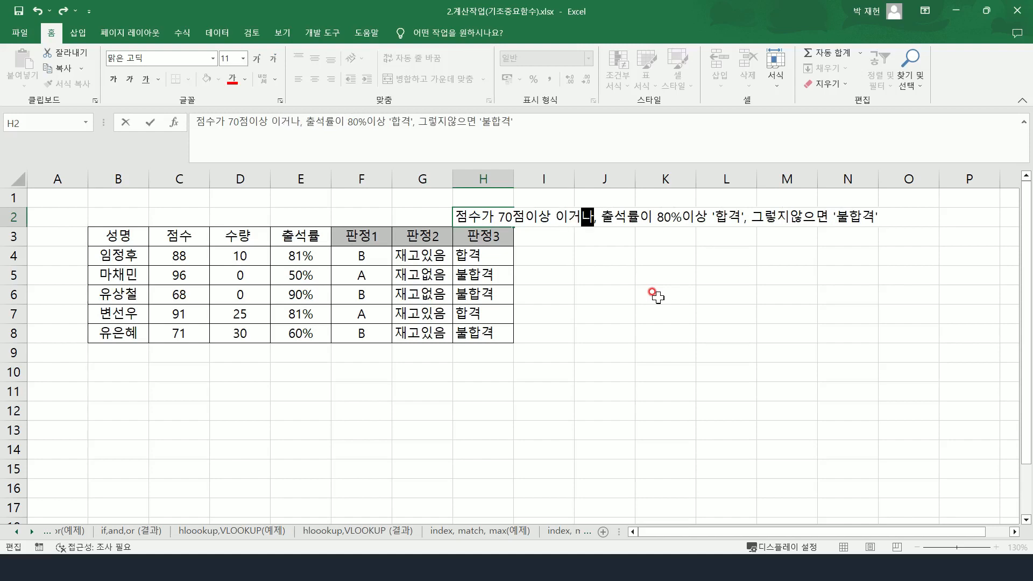
key(Return)
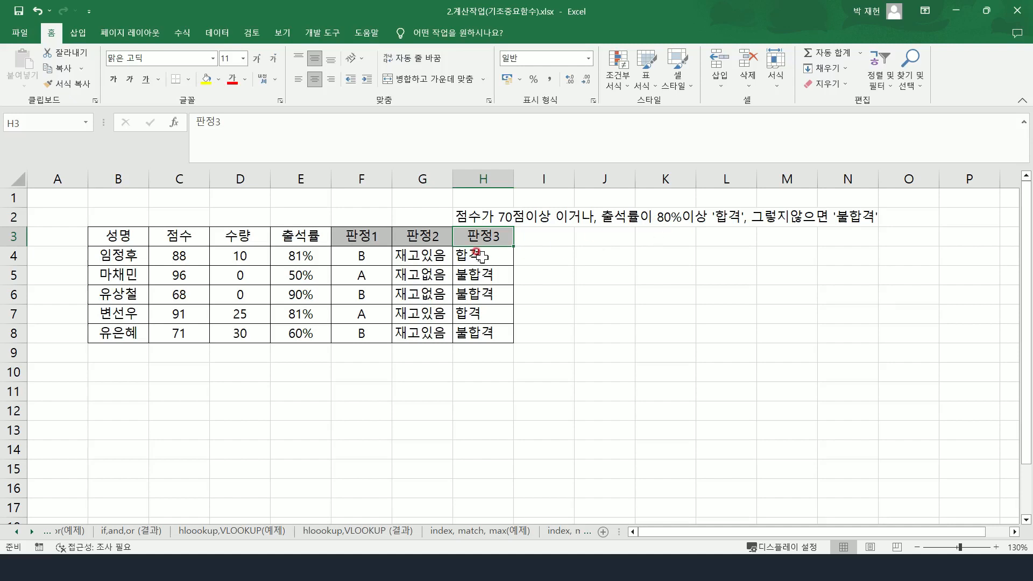
Enter the header 판정4 in cell I3 beside 판정3
click(530, 237)
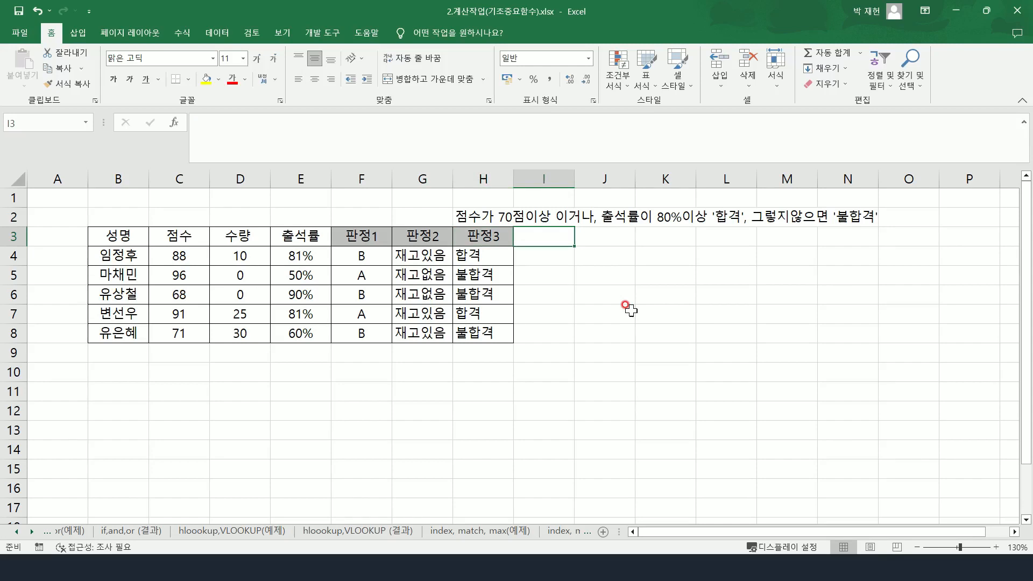
text(판정)
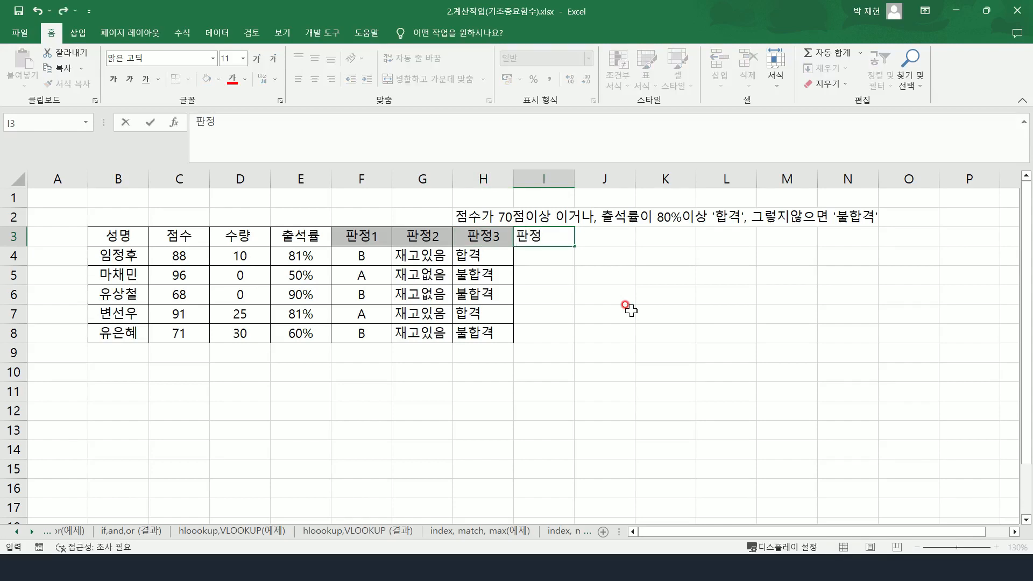
text(4)
key(Return)
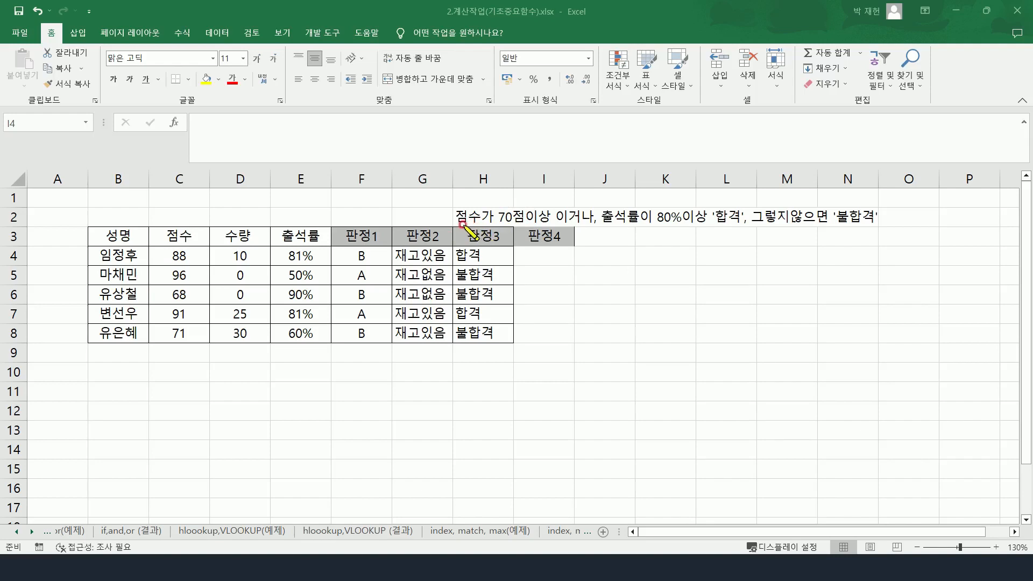
mouse_move(461, 224)
mouse_down()
mouse_move(535, 227)
mouse_move(506, 188)
mouse_move(646, 227)
mouse_up()
click(453, 219)
mouse_move(561, 226)
mouse_down()
mouse_move(603, 222)
mouse_move(556, 213)
mouse_move(564, 230)
mouse_up()
drag(626, 189, 681, 187)
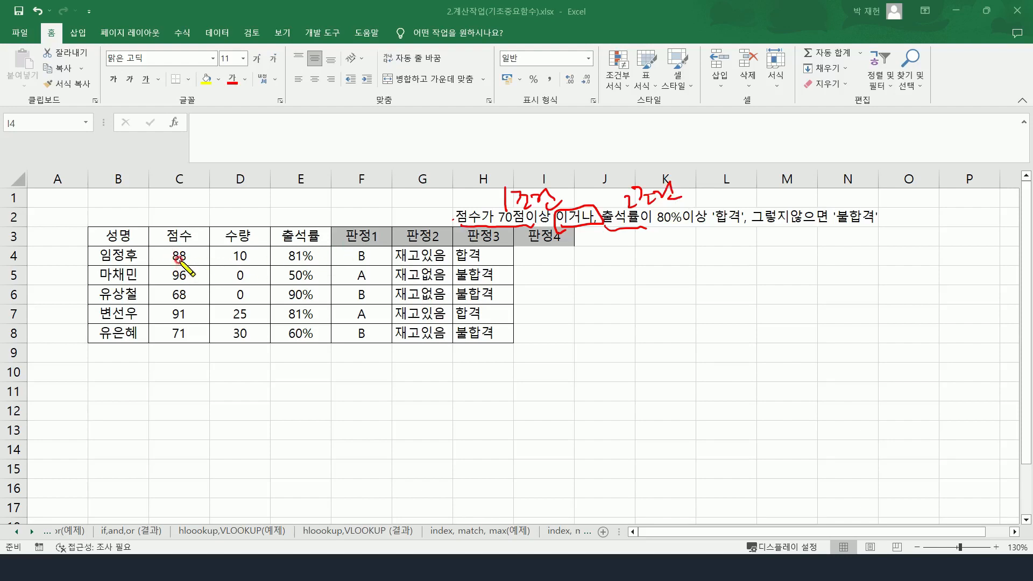
drag(172, 259, 202, 255)
drag(318, 257, 320, 260)
mouse_move(478, 247)
mouse_down()
mouse_move(457, 258)
mouse_move(544, 266)
mouse_move(560, 253)
mouse_up()
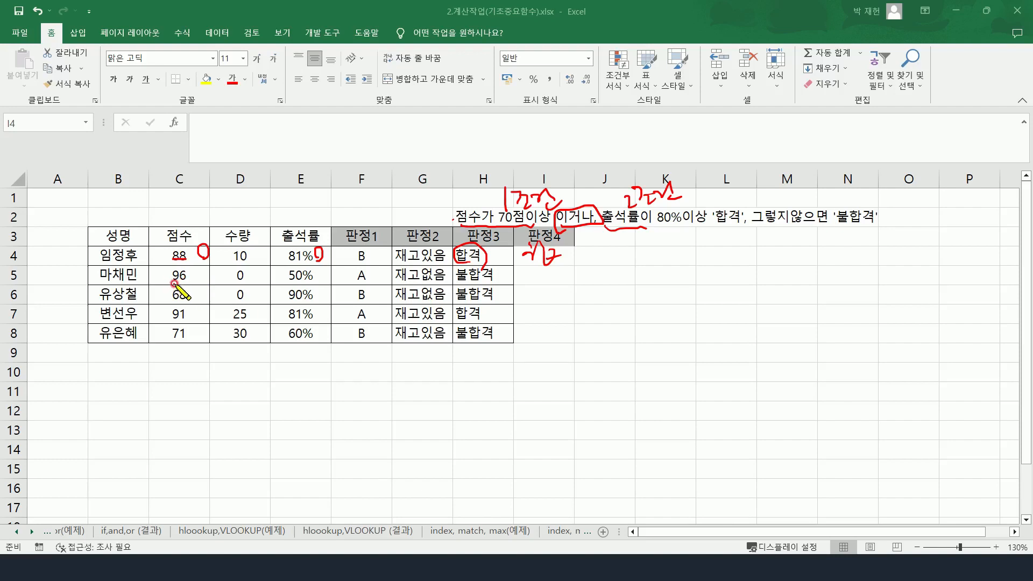
drag(174, 283, 195, 278)
mouse_move(312, 272)
mouse_down()
mouse_move(328, 284)
mouse_move(313, 290)
mouse_up()
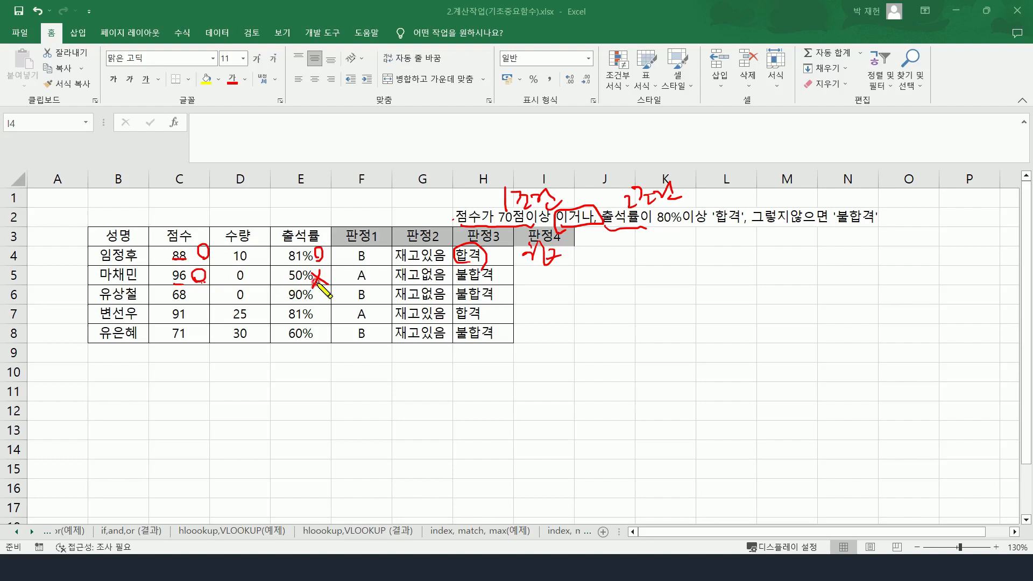
mouse_move(537, 267)
mouse_down()
mouse_move(562, 282)
mouse_move(523, 280)
mouse_move(532, 277)
mouse_up()
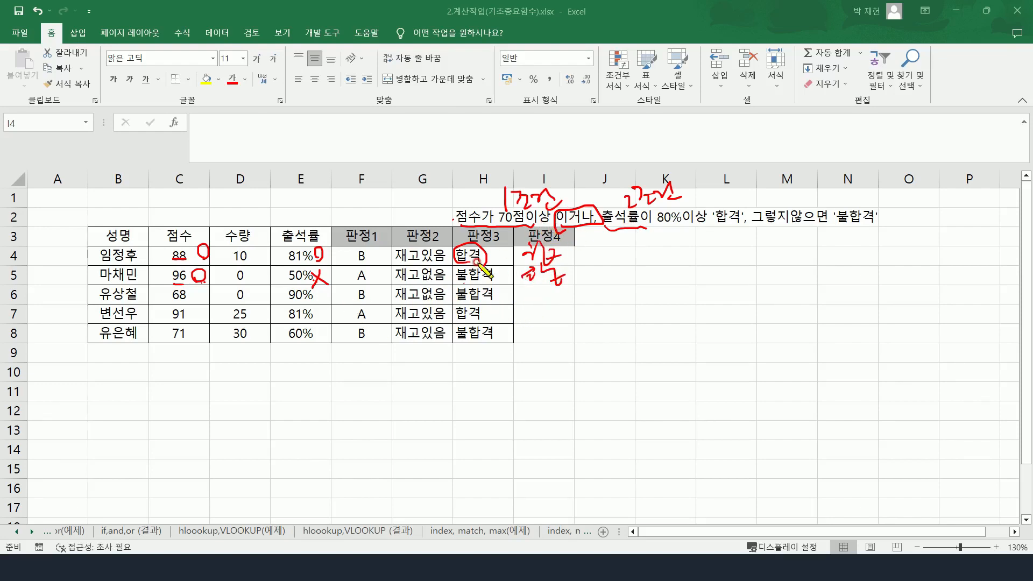
mouse_move(195, 285)
mouse_down()
mouse_move(209, 302)
mouse_move(197, 303)
mouse_up()
drag(317, 291, 322, 304)
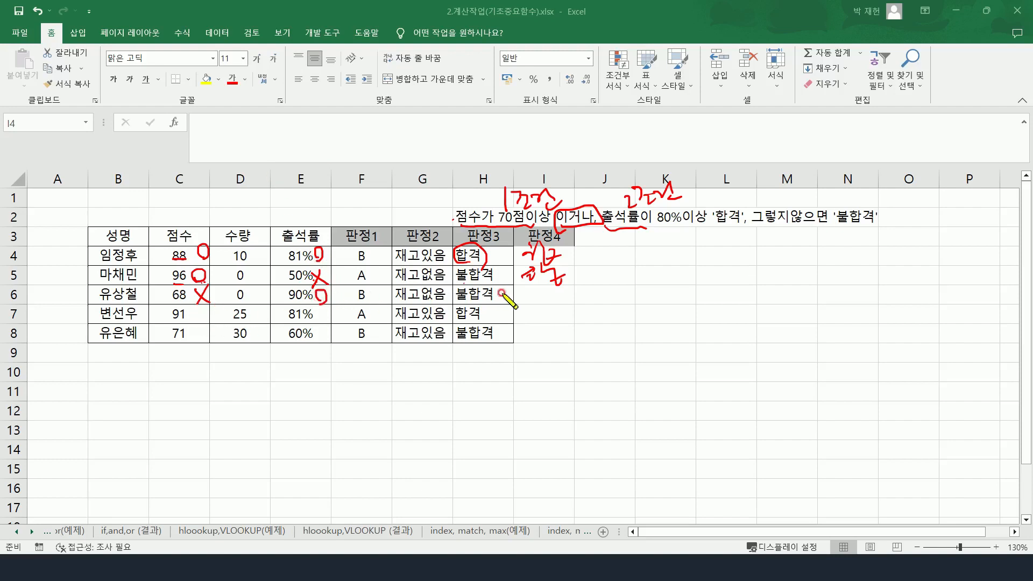
mouse_move(536, 287)
mouse_down()
mouse_move(576, 293)
mouse_move(569, 303)
mouse_up()
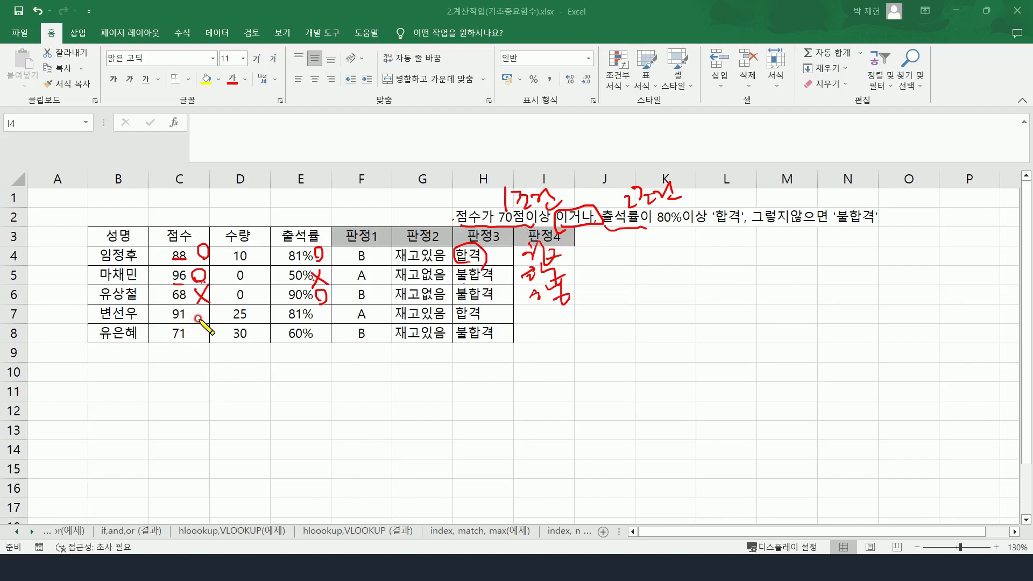
drag(196, 318, 204, 311)
drag(534, 304, 562, 320)
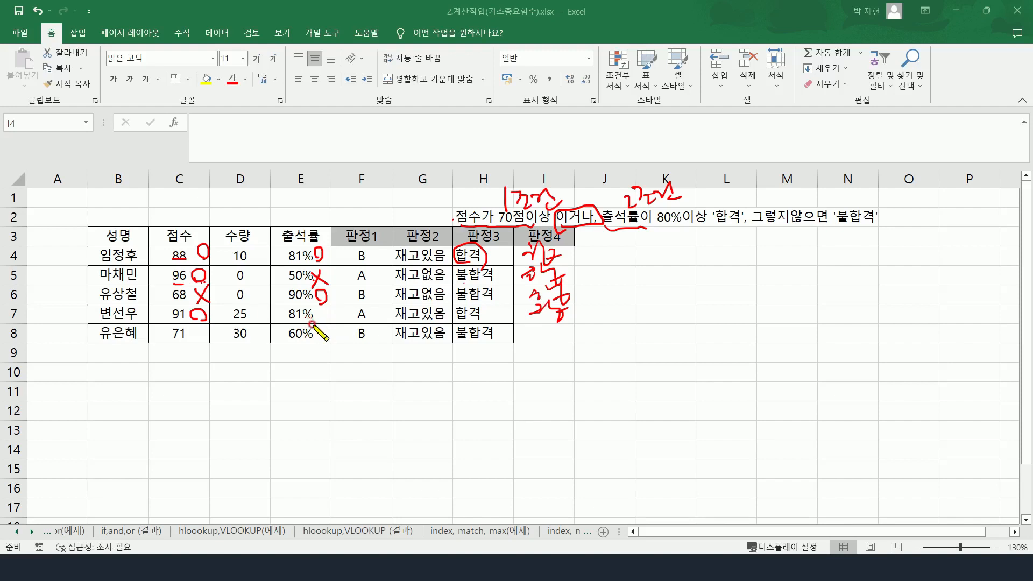
drag(294, 321, 326, 318)
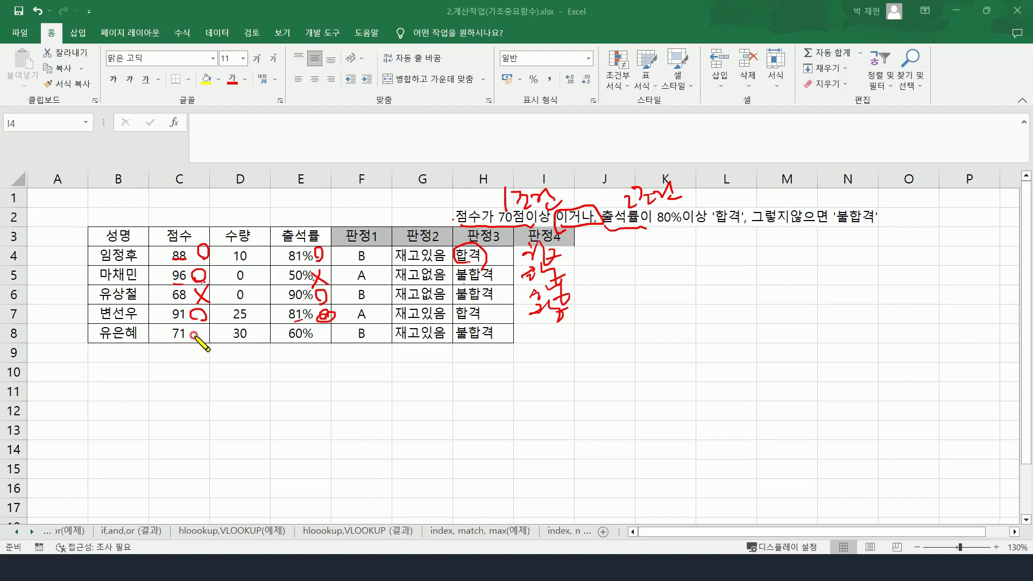
mouse_move(190, 326)
mouse_down()
mouse_move(196, 337)
mouse_move(191, 329)
mouse_up()
mouse_move(327, 325)
mouse_down()
mouse_move(307, 345)
mouse_move(326, 345)
mouse_up()
mouse_move(534, 329)
mouse_down()
mouse_move(588, 346)
mouse_move(569, 305)
mouse_up()
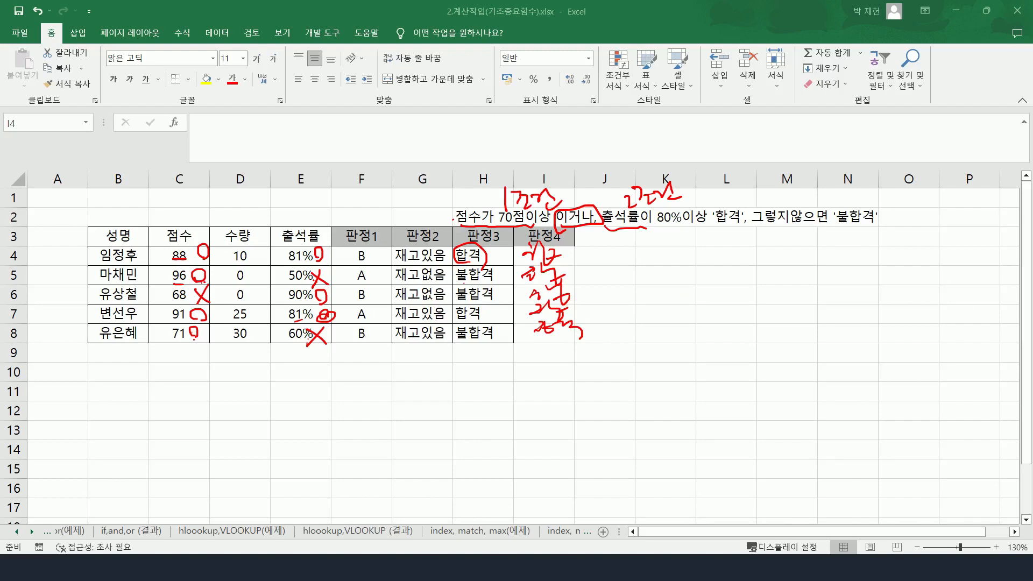
key(Escape)
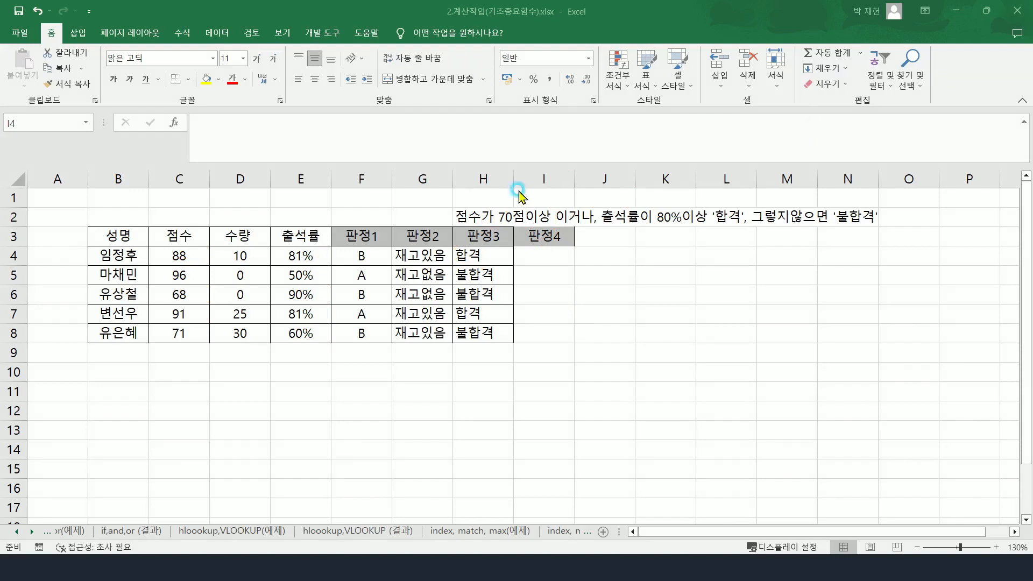
Enter =OR(C4>=70,E4>=80%) in I4 under 판정4 and fill it down through I8
click(554, 257)
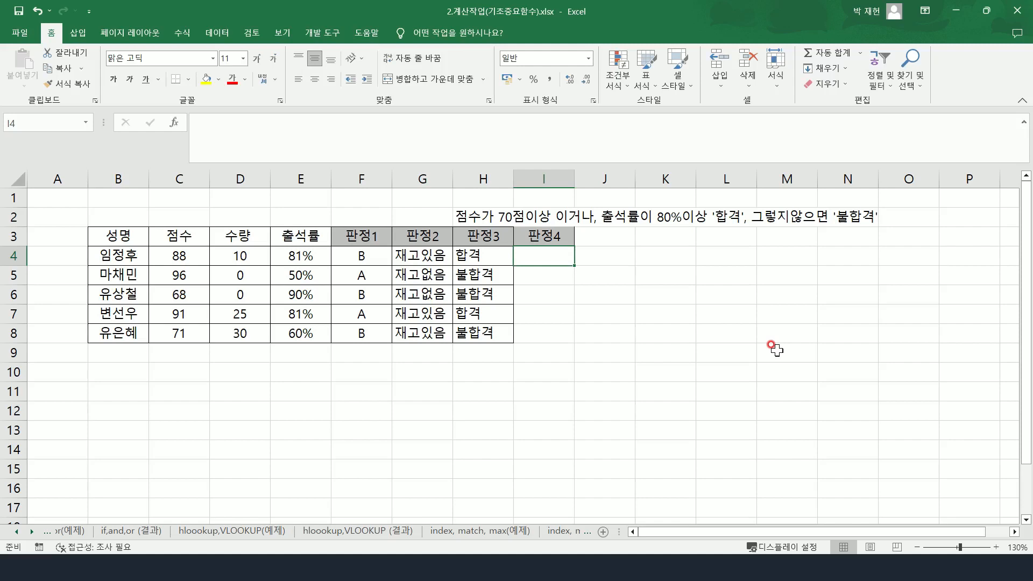
text(=ㅑㄹ)
key(BackSpace)
key(BackSpace)
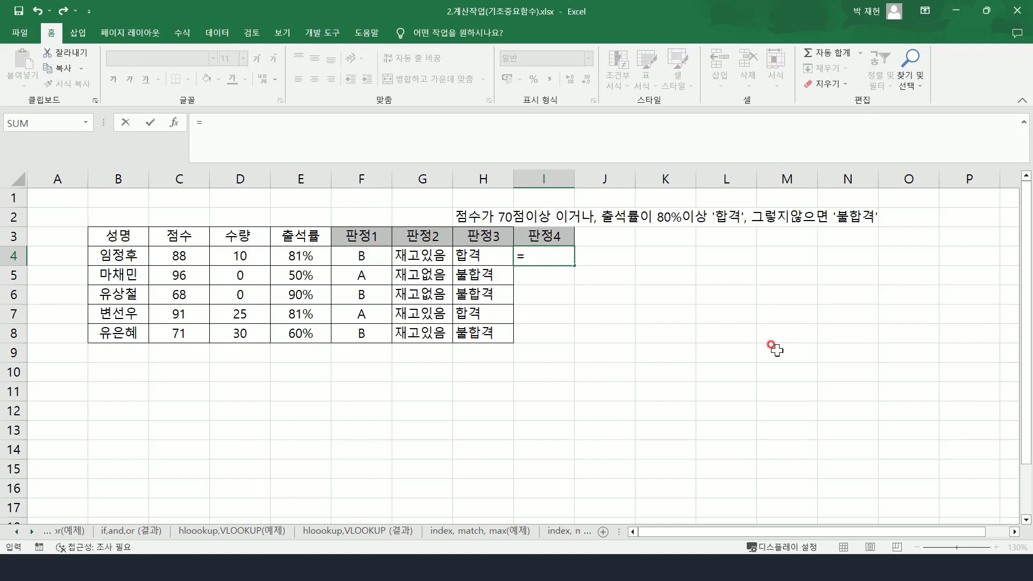
text(OR()
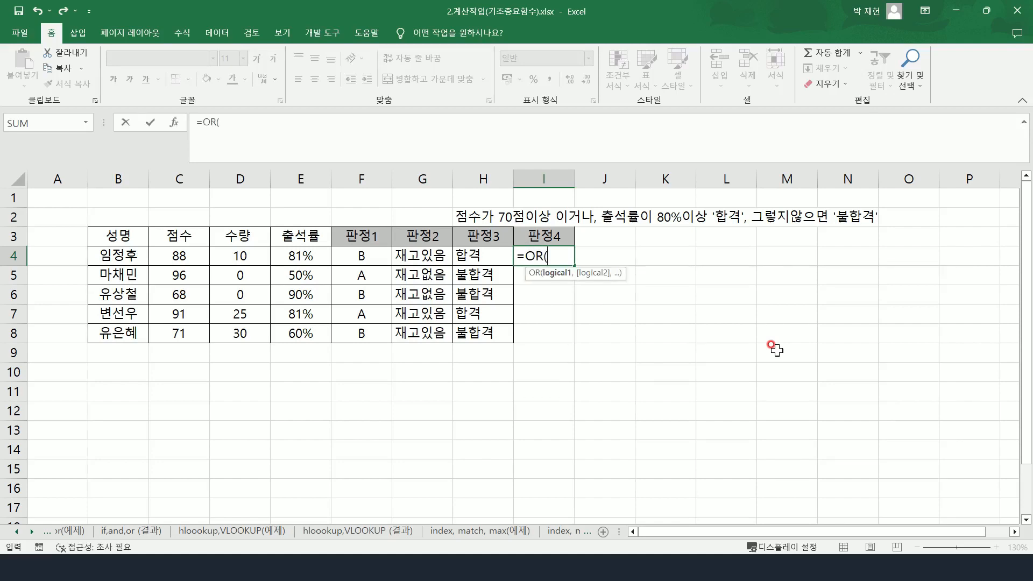
click(152, 255)
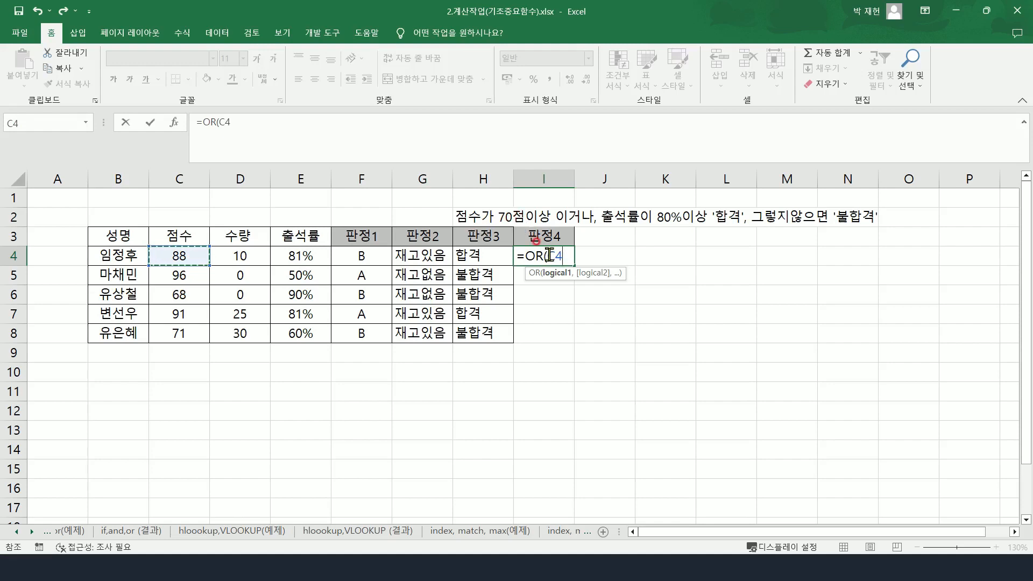
text(>=70,)
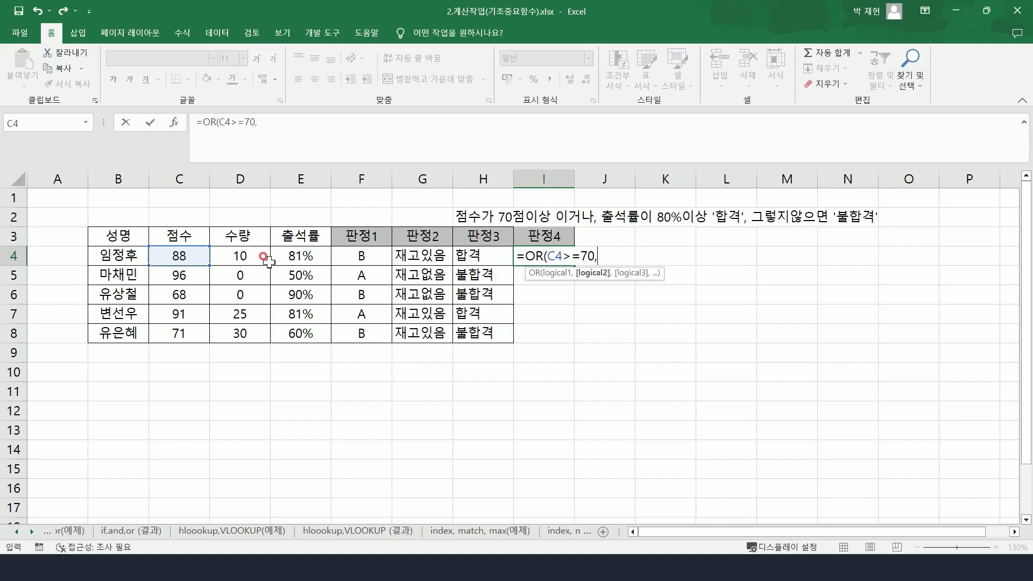
click(286, 257)
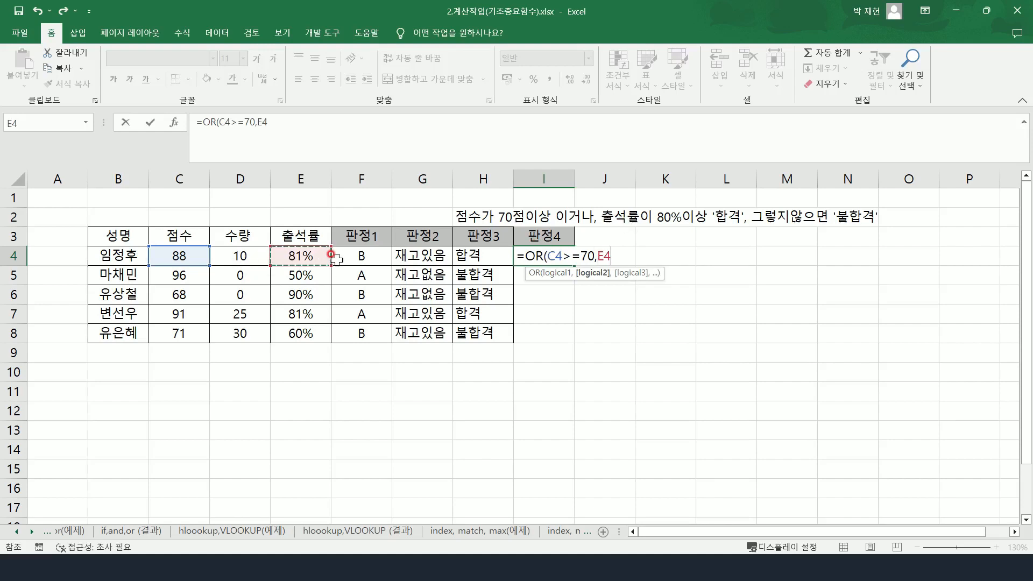
text(>=80%)
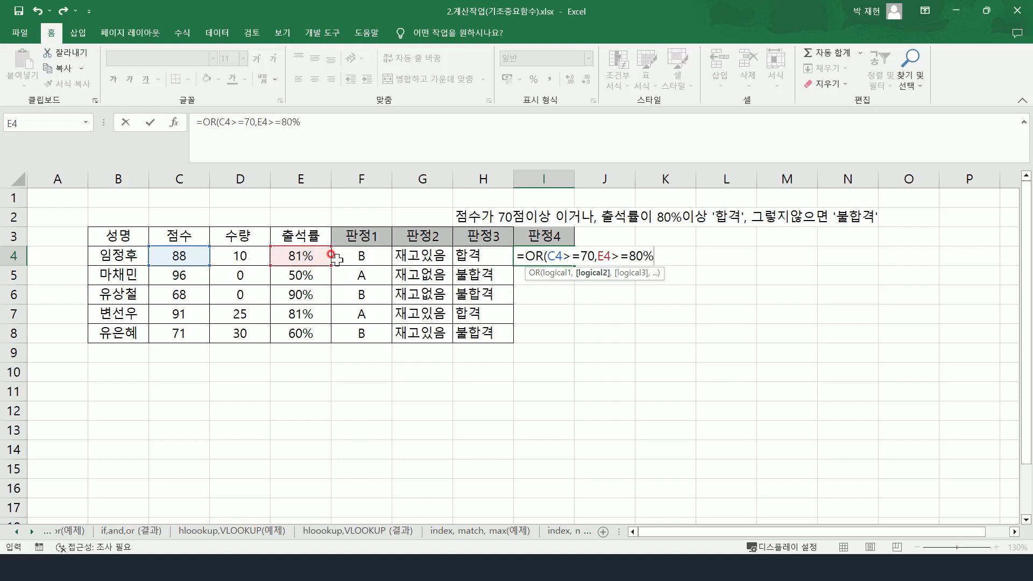
text())
key(ctrl+Return)
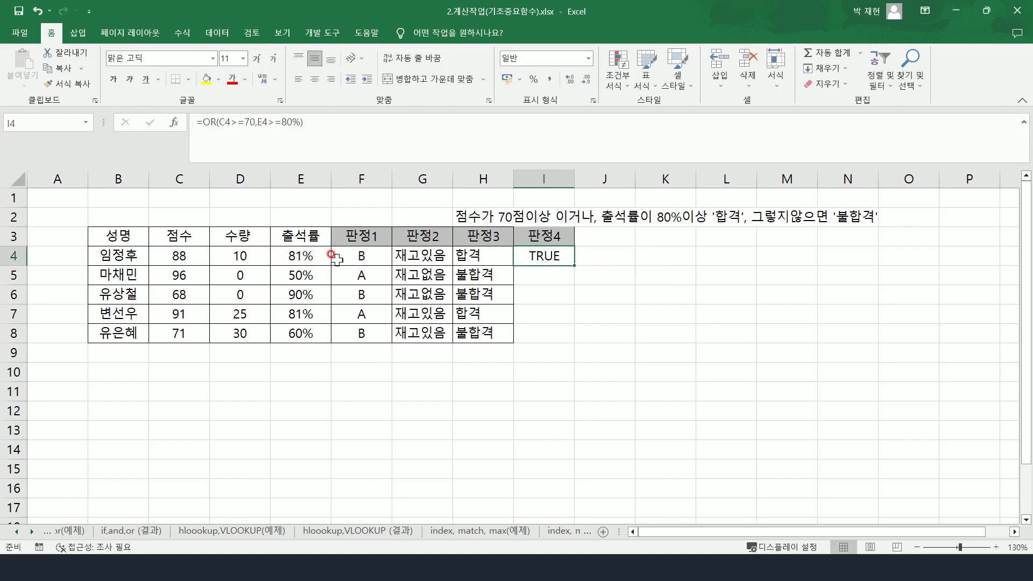
drag(573, 265, 563, 350)
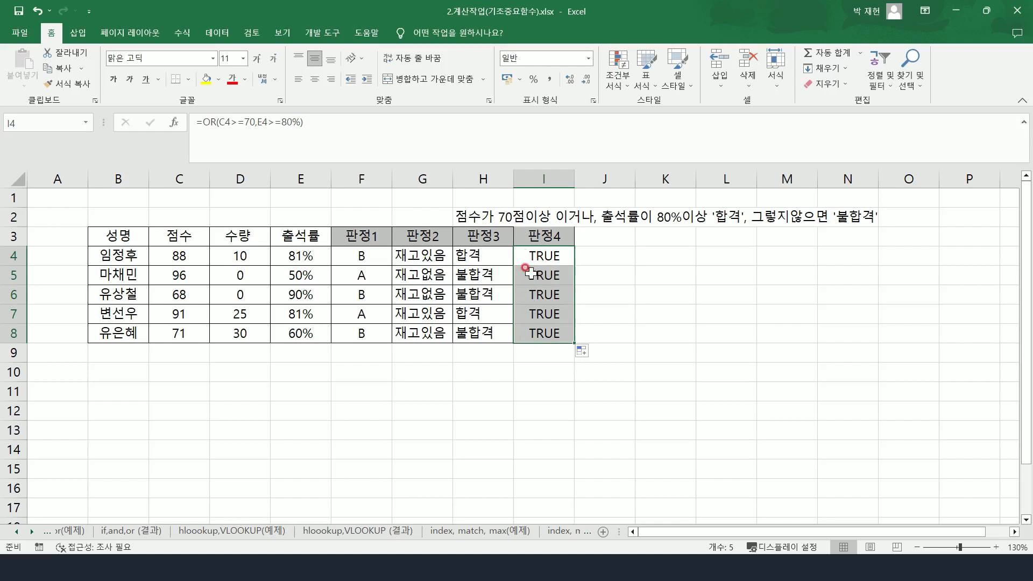
Wrap the OR formula in I4 in an IF function so that the OR expression becomes its logical test
double_click(526, 257)
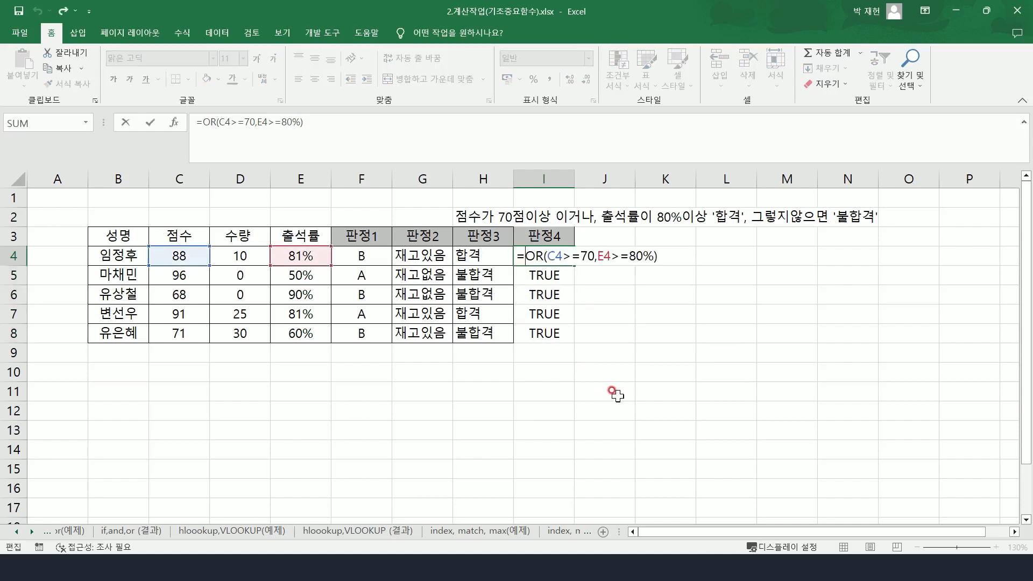
text(IF)
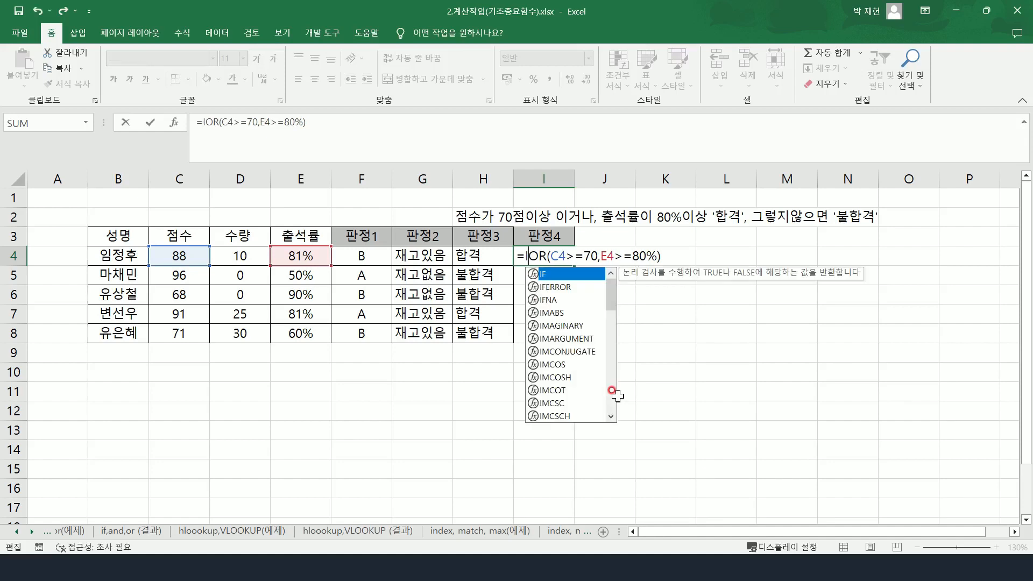
text(()
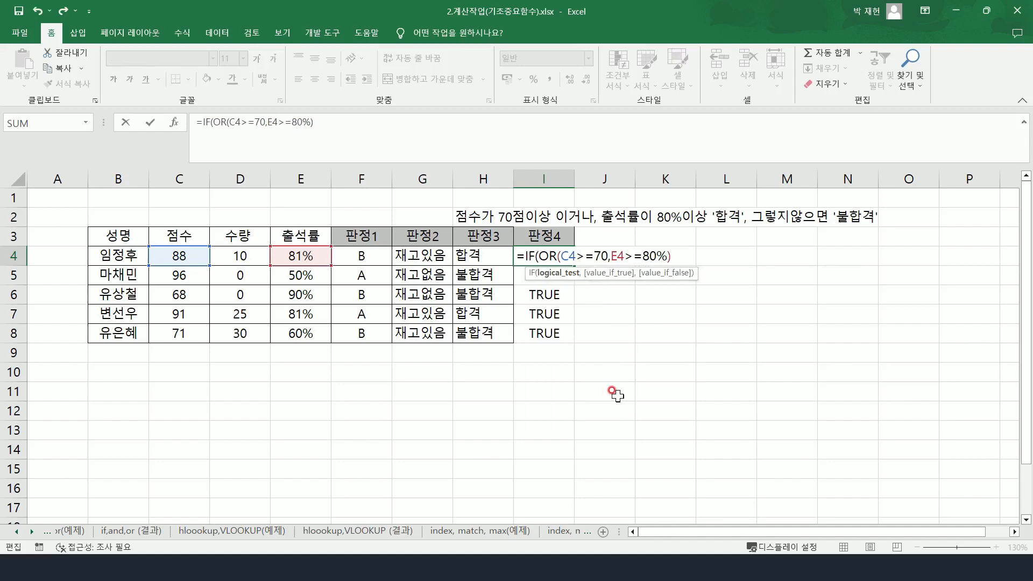
click(568, 273)
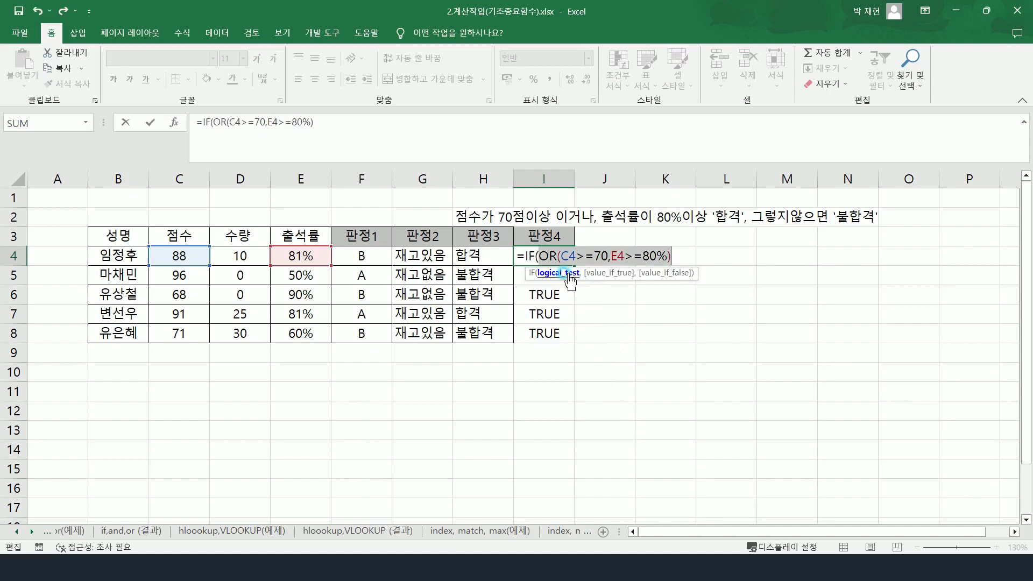
click(671, 257)
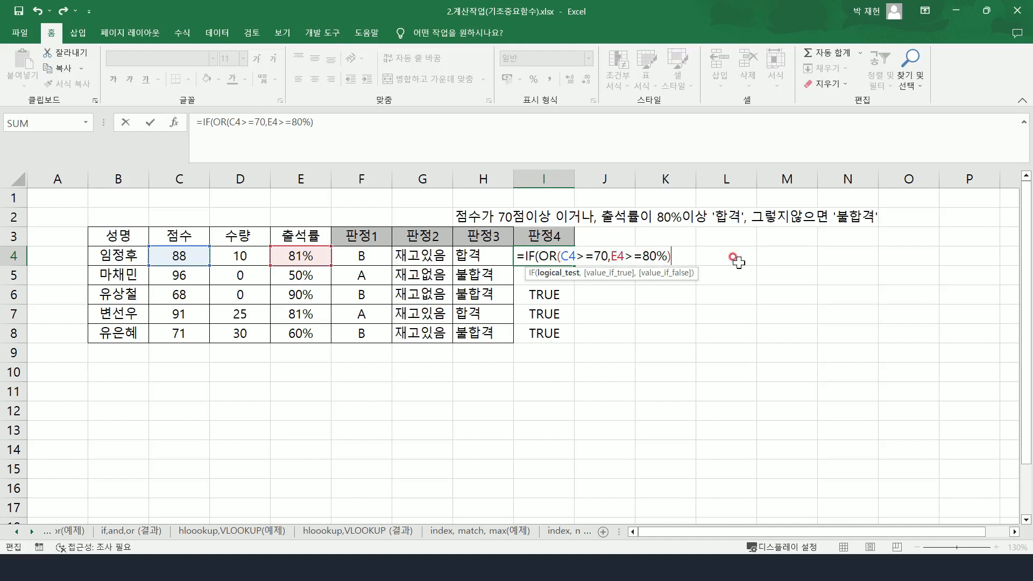
text(,)
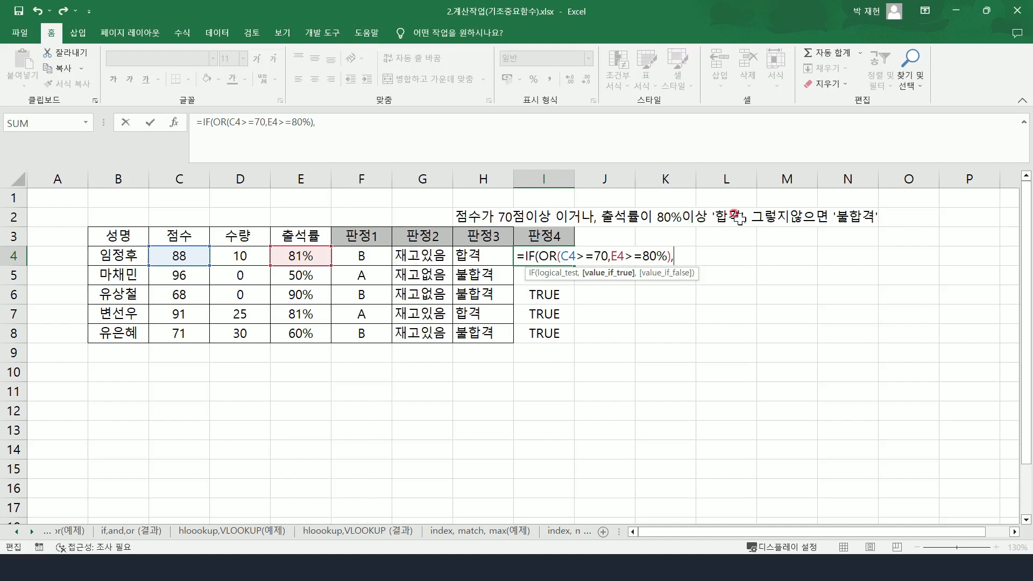
Complete I4 as =IF(OR(C4>=70,E4>=80%),"합격","불합격") and fill the formula down through I8
text("gkqr)
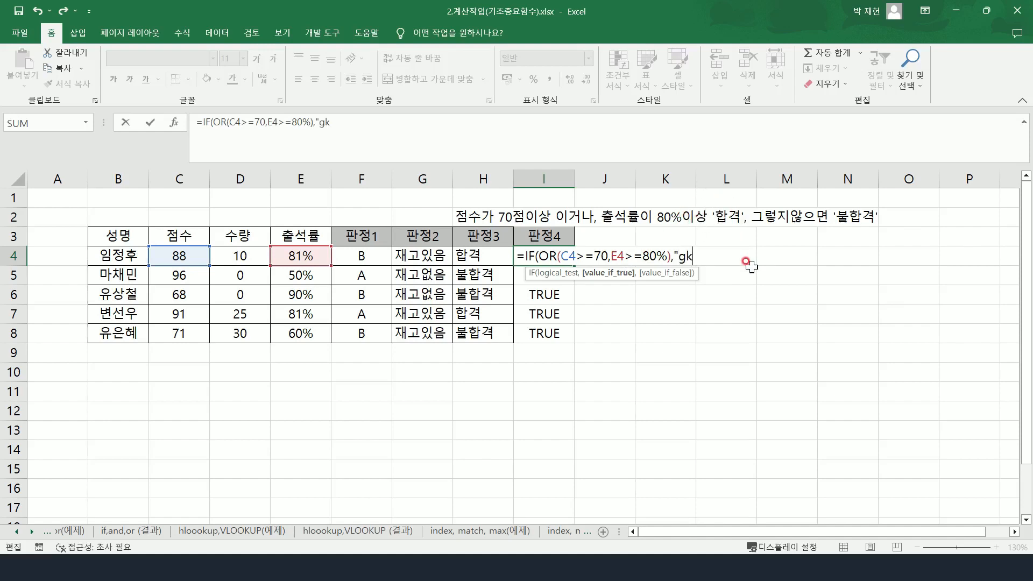
key(BackSpace)
key(BackSpace)
key(BackSpace)
key(BackSpace)
text(합격","불합격")
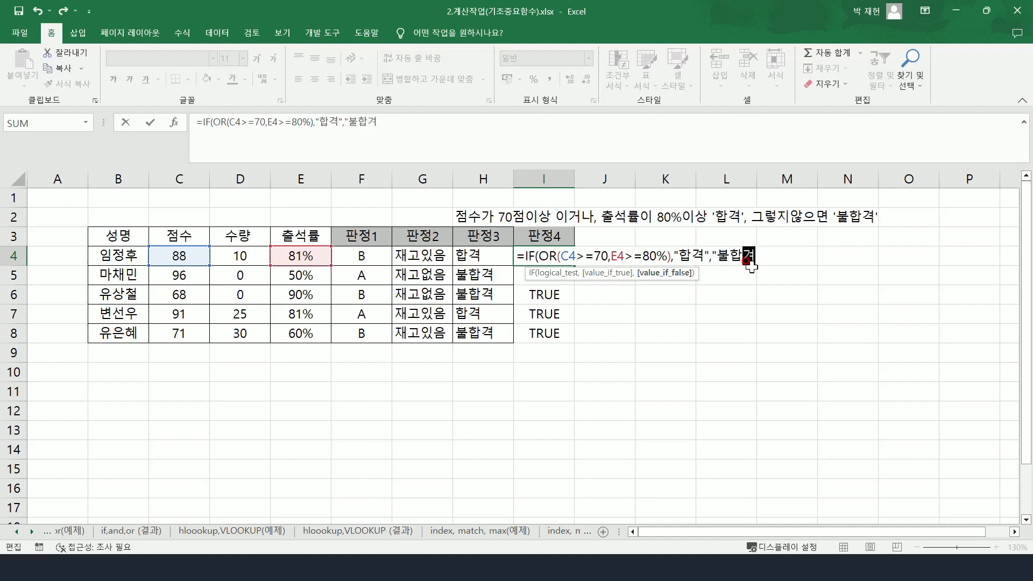
text())
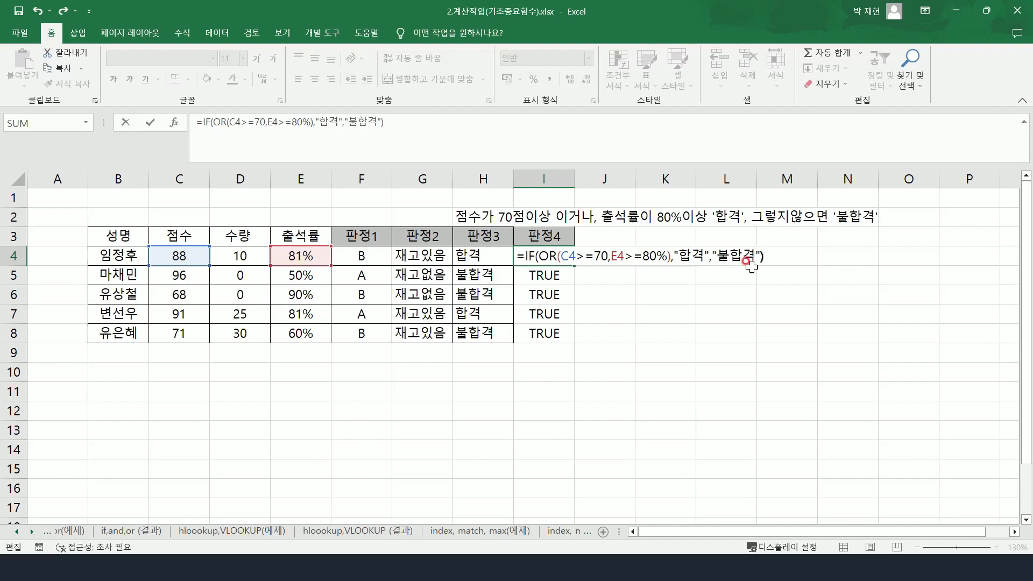
key(ctrl+Return)
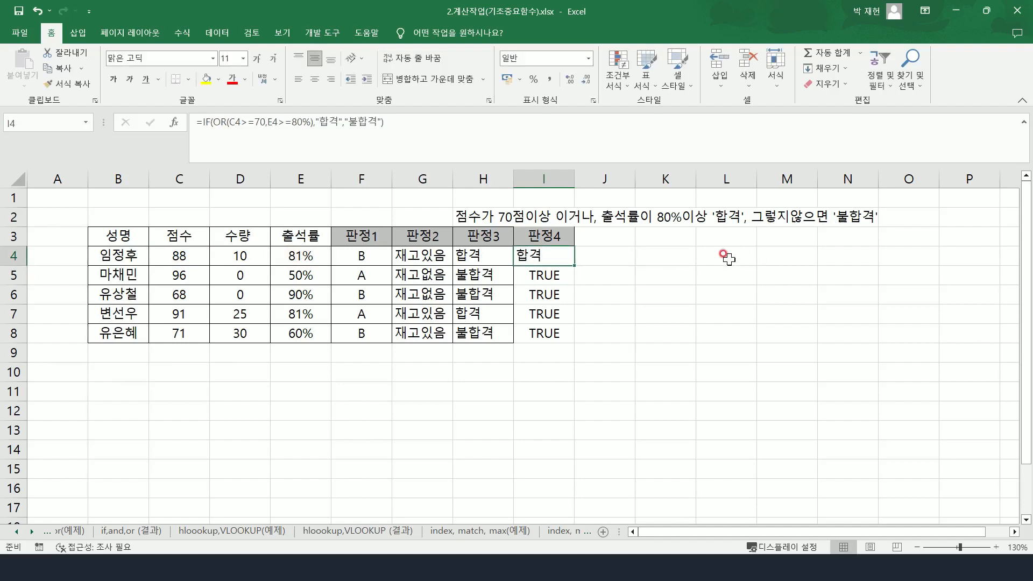
drag(581, 262, 568, 340)
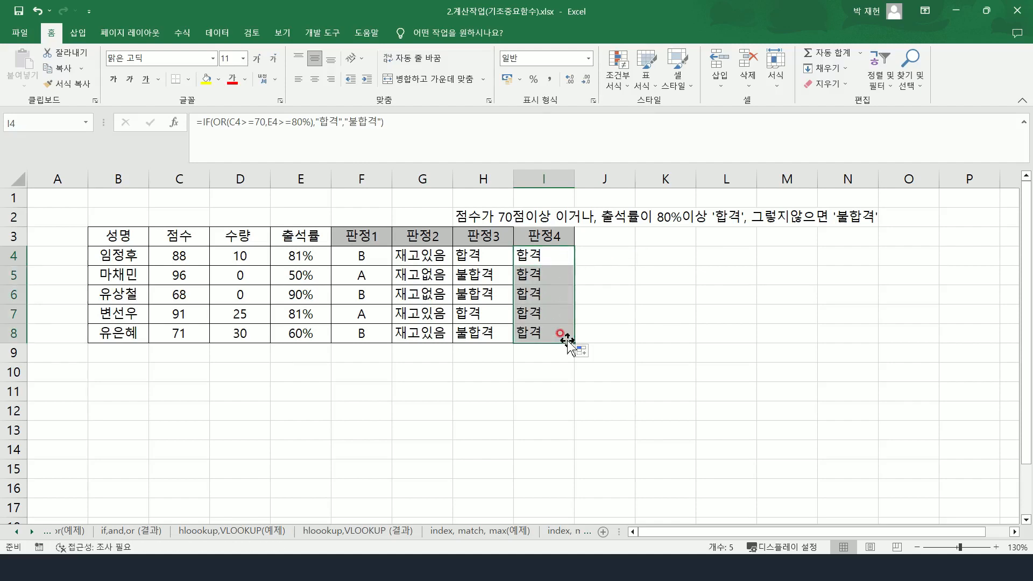